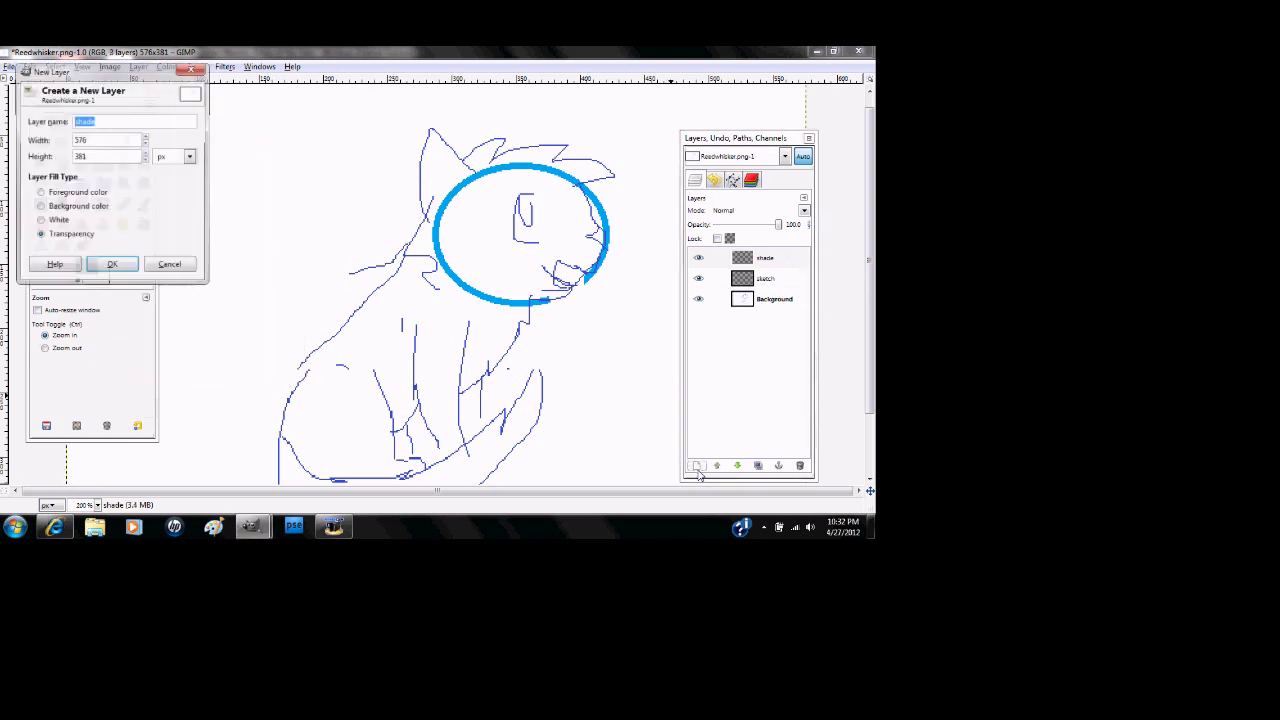
- Add two transparent layers named "ground" and "reedwhisker" above the shade layer
type("ground")
key("Return")
left_click(697, 467)
type("reedwhisker")
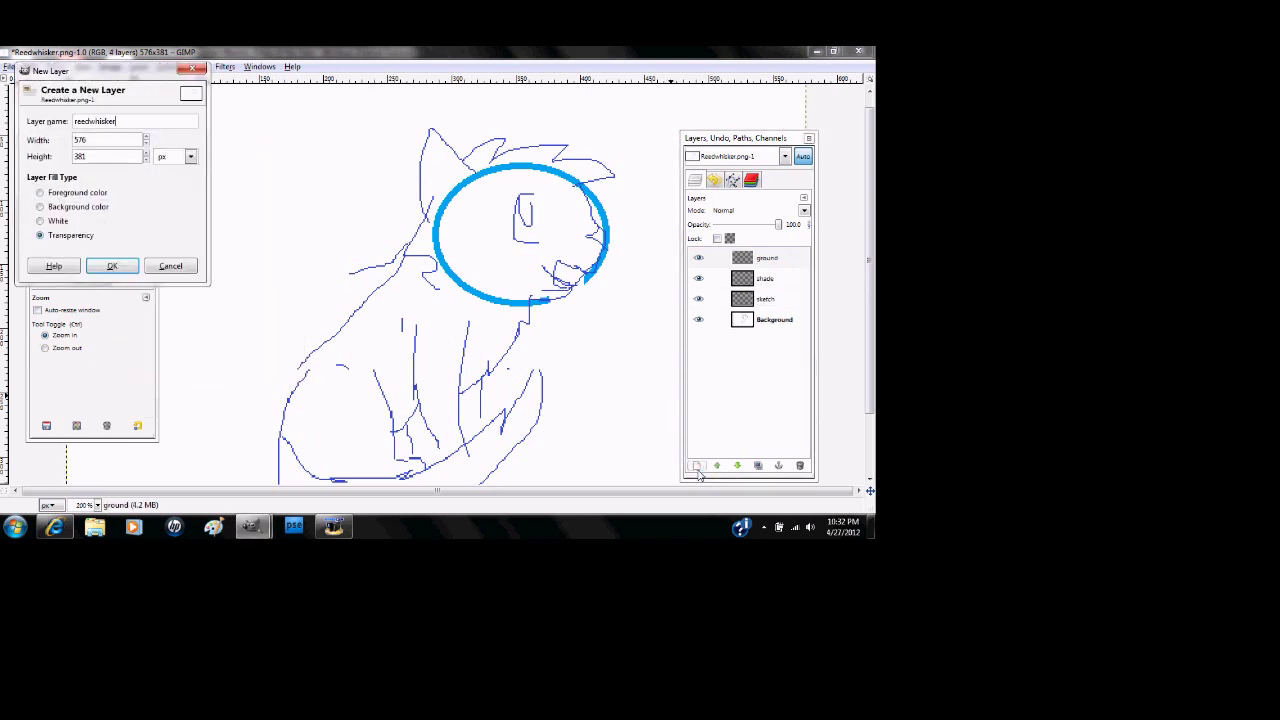
key("Return")
- Move the reedwhisker layer to the very bottom of the layer stack, below Background
mouse_move(762, 259)
left_mouse_down()
mouse_move(757, 336)
mouse_move(744, 292)
mouse_move(754, 283)
mouse_move(760, 300)
mouse_move(751, 351)
mouse_move(757, 273)
mouse_move(750, 347)
left_mouse_up()
left_click(749, 320)
double_click(748, 300)
left_click(210, 88)
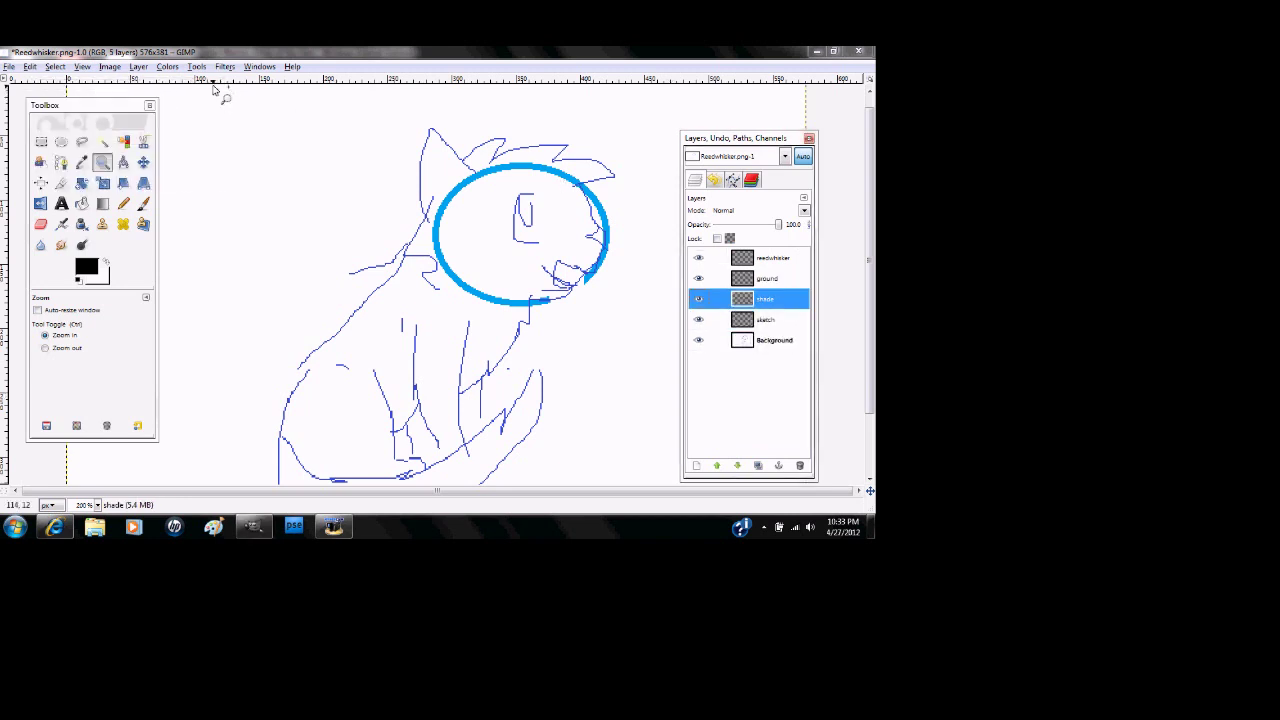
left_click(746, 262)
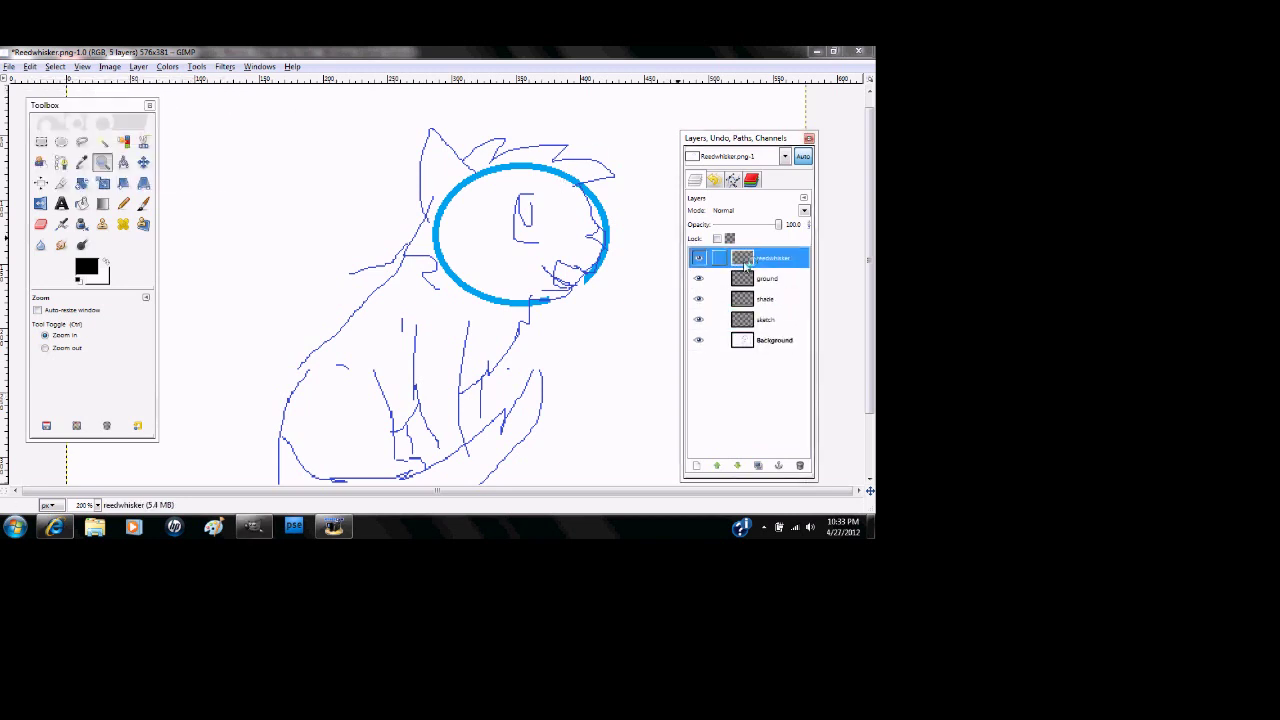
left_click(737, 466)
left_click(737, 466)
left_click(737, 466)
left_click(737, 466)
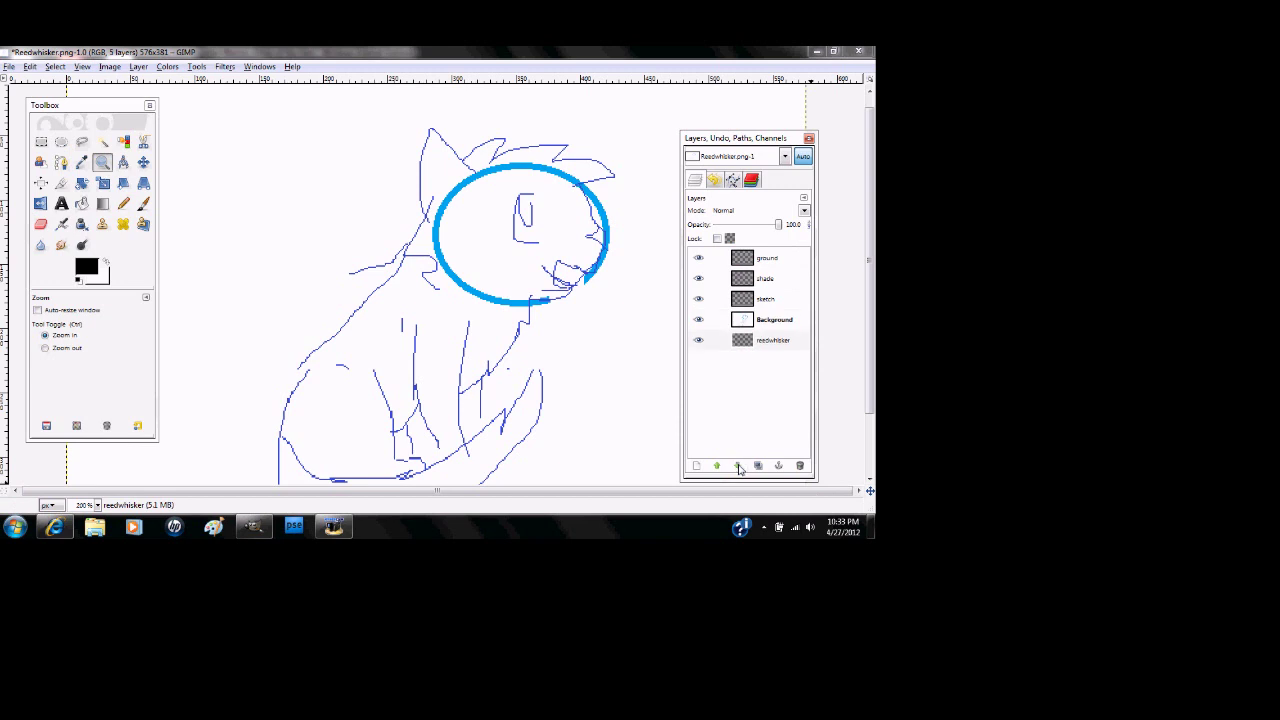
- On the sketch layer, trace the cat's ears, hair tufts, face profile, eye and neck fur in black with the Pencil at scale 0.12
left_click(755, 322)
left_click(755, 299)
left_click(123, 203)
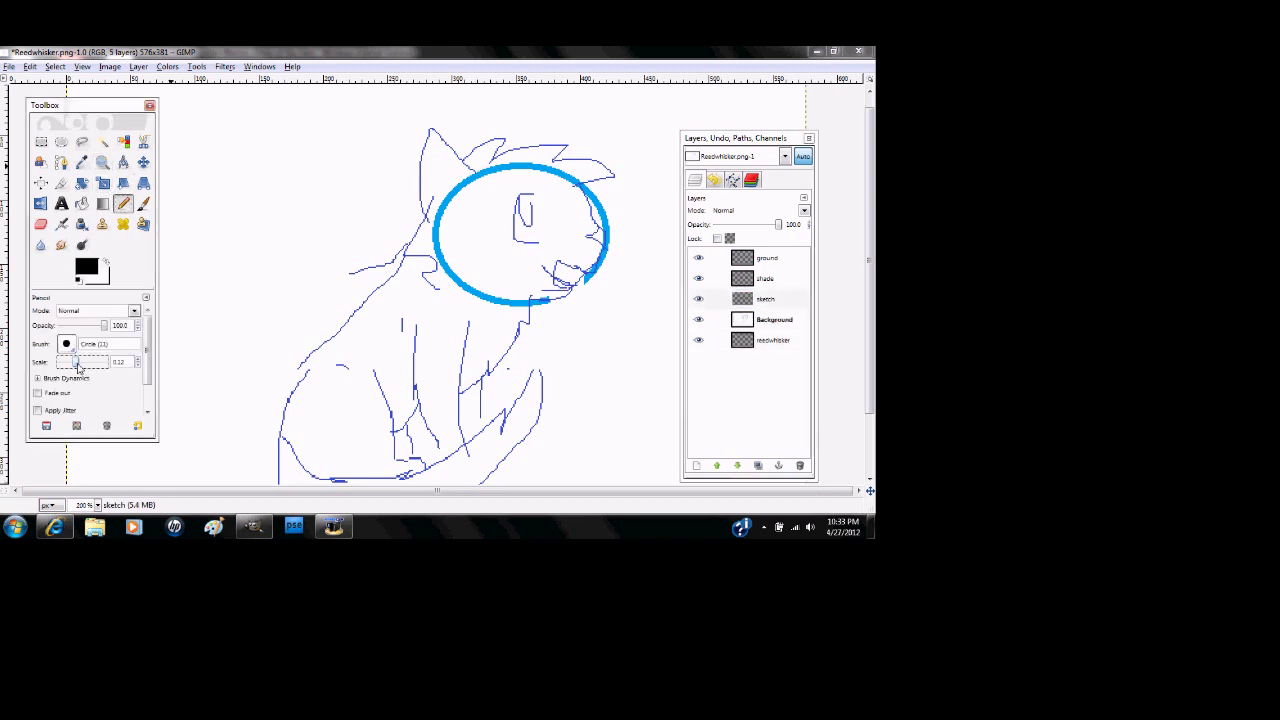
mouse_move(450, 151)
left_mouse_down()
mouse_move(478, 174)
mouse_move(423, 205)
left_mouse_up()
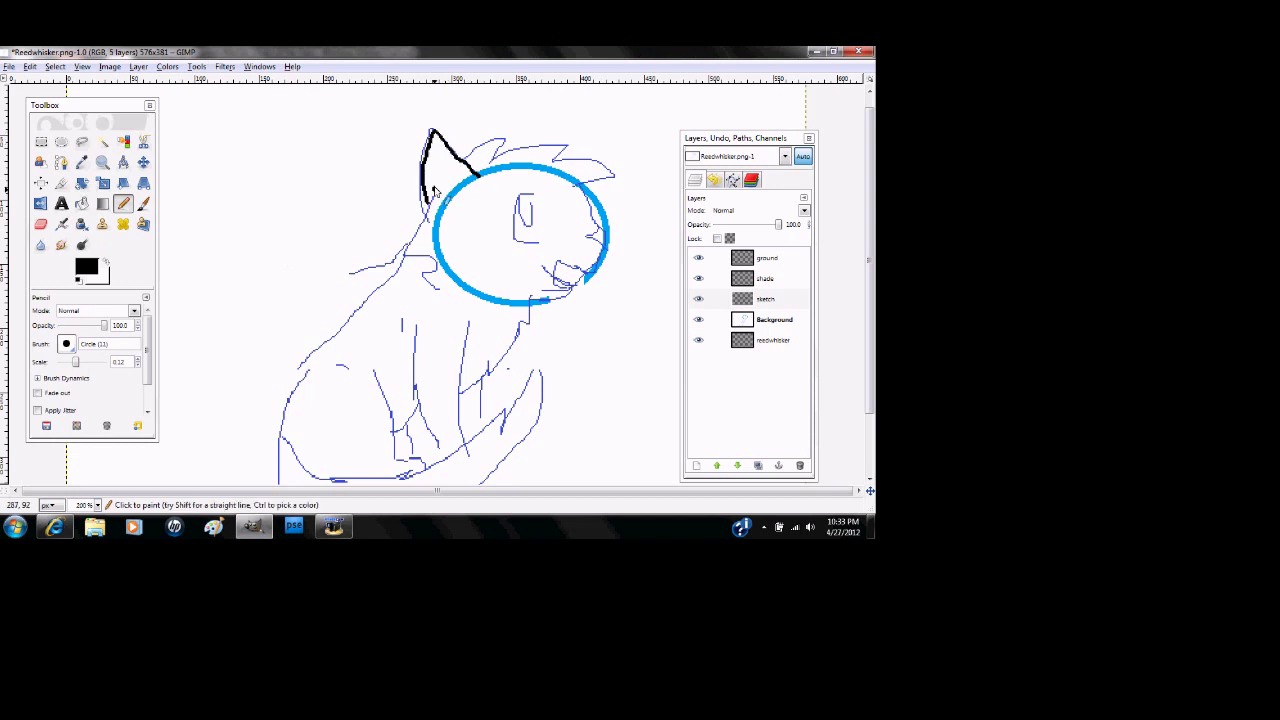
mouse_move(466, 168)
left_mouse_down()
mouse_move(553, 132)
mouse_move(591, 189)
left_mouse_up()
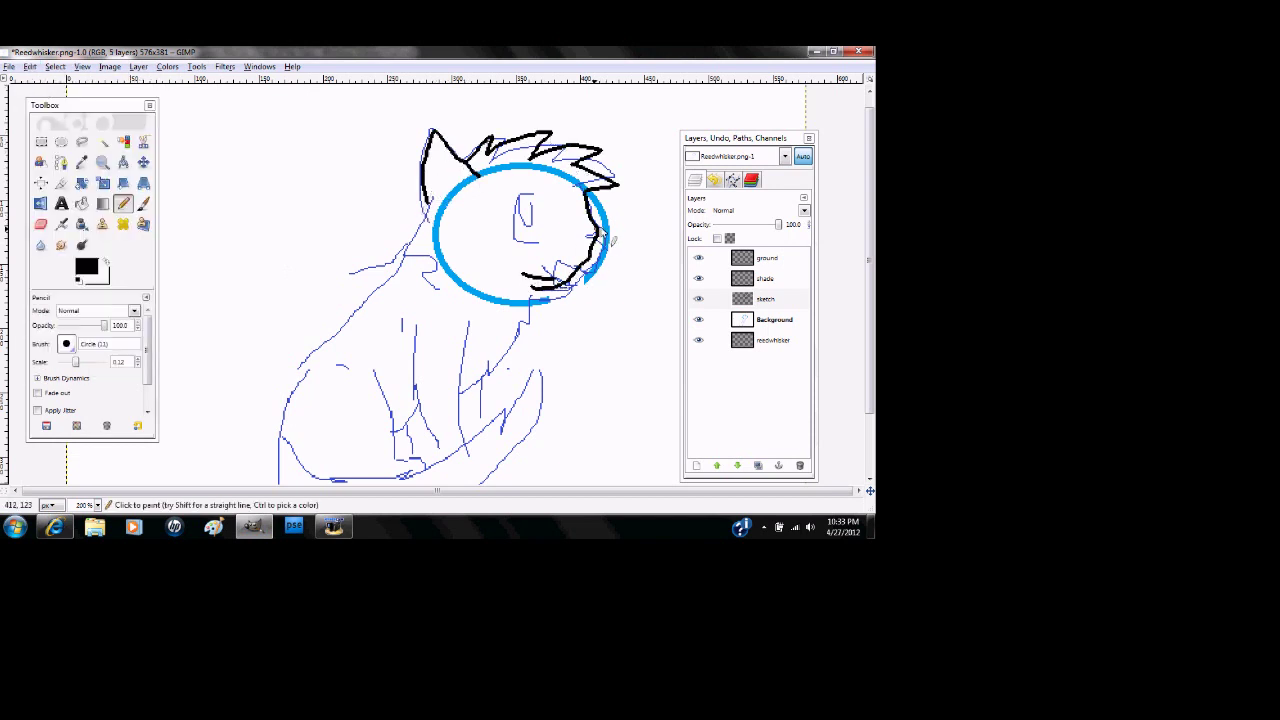
key("ctrl+z")
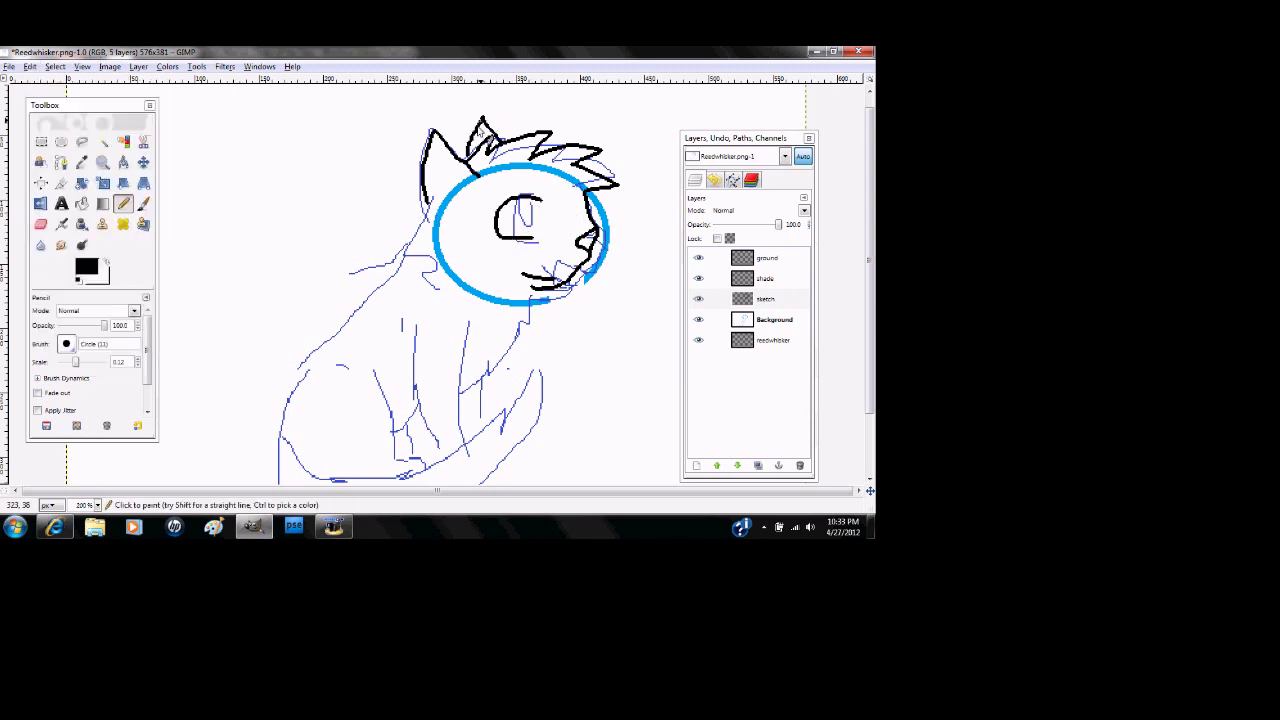
left_click_drag(425, 217, 382, 277)
left_click_drag(453, 202, 454, 264)
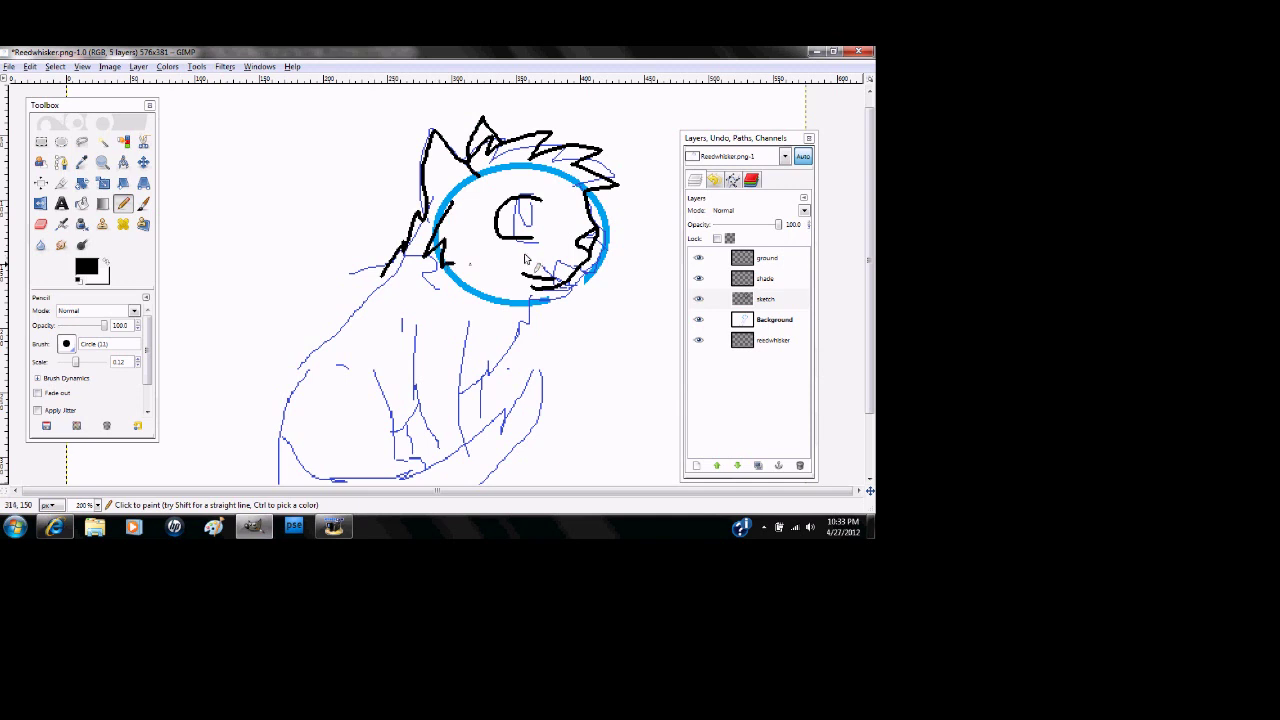
- Trace the cat's back, legs, chest and bushy tail over the blue draft with jagged black pencil lines
left_click_drag(870, 248, 869, 309)
left_click_drag(388, 195, 334, 266)
key("ctrl+z")
left_click_drag(400, 190, 318, 268)
mouse_move(284, 360)
left_mouse_down()
mouse_move(314, 400)
mouse_move(502, 354)
mouse_move(474, 410)
mouse_move(424, 458)
mouse_move(313, 448)
left_mouse_up()
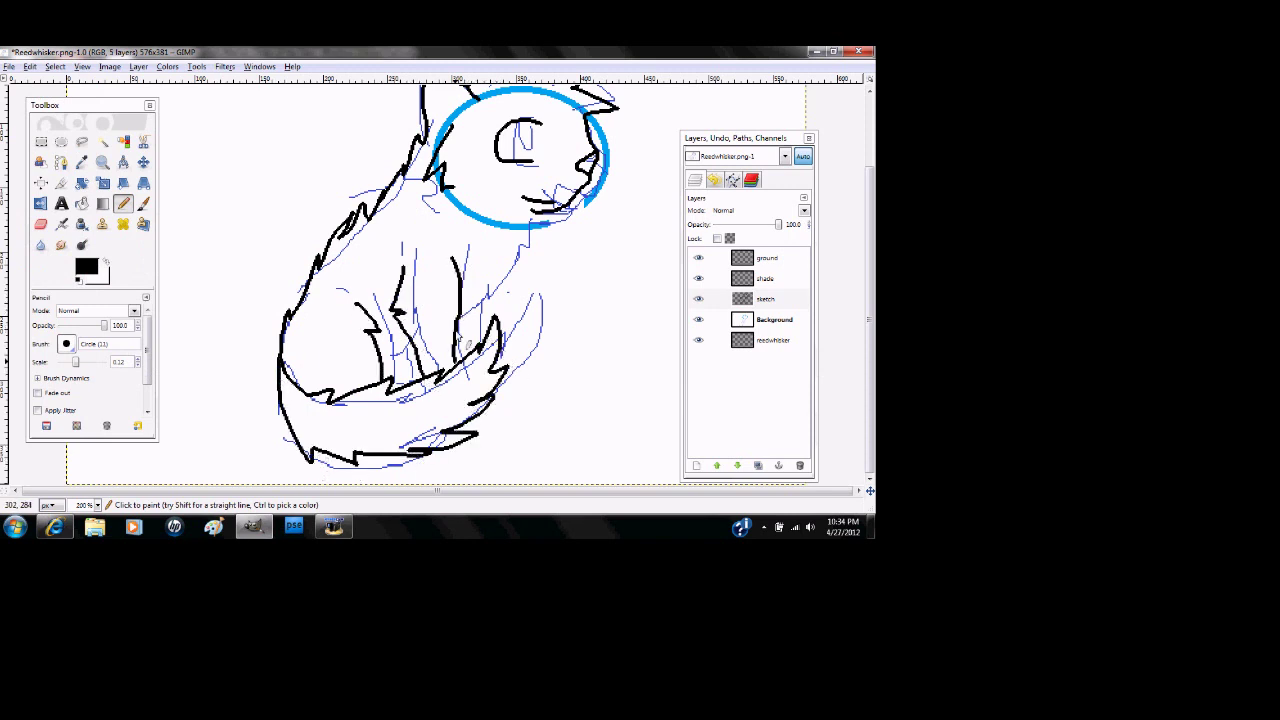
mouse_move(543, 215)
left_mouse_down()
mouse_move(528, 265)
mouse_move(490, 306)
left_mouse_up()
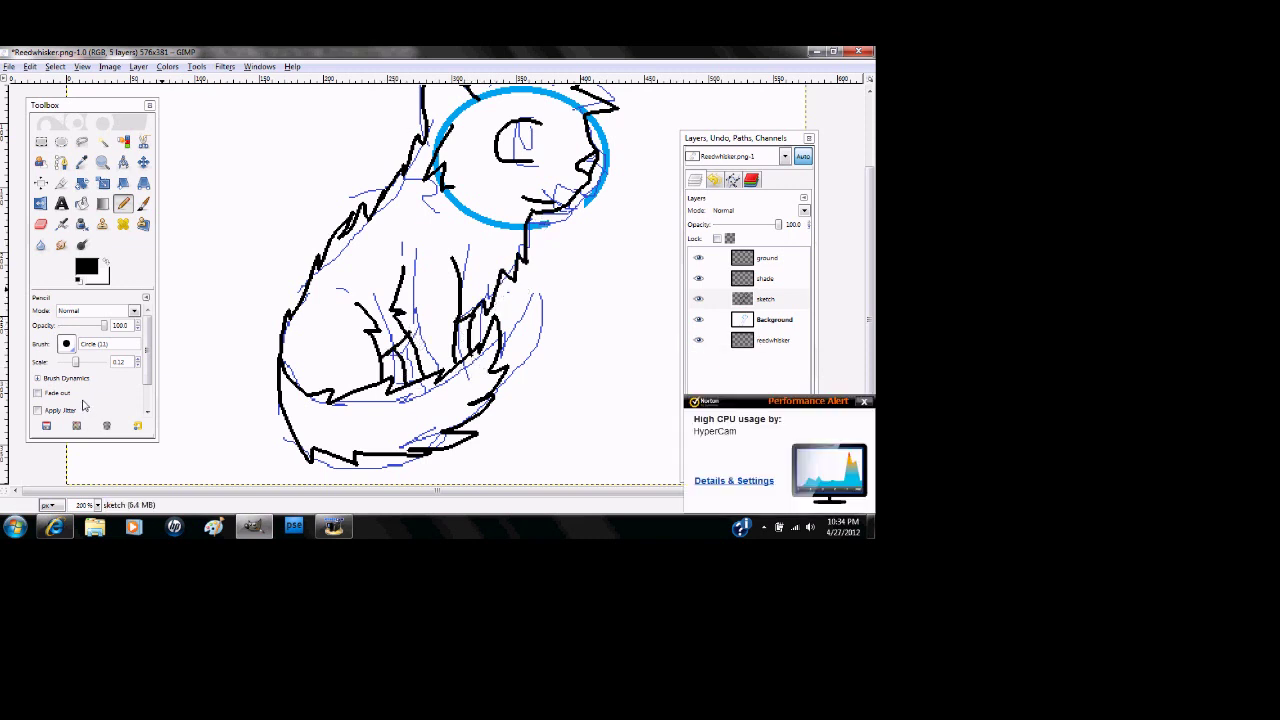
- Draw the iris inside the eye with the Pencil at scale 0.08 and fill the nose with black
left_click_drag(76, 363, 72, 364)
left_click_drag(521, 122, 511, 157)
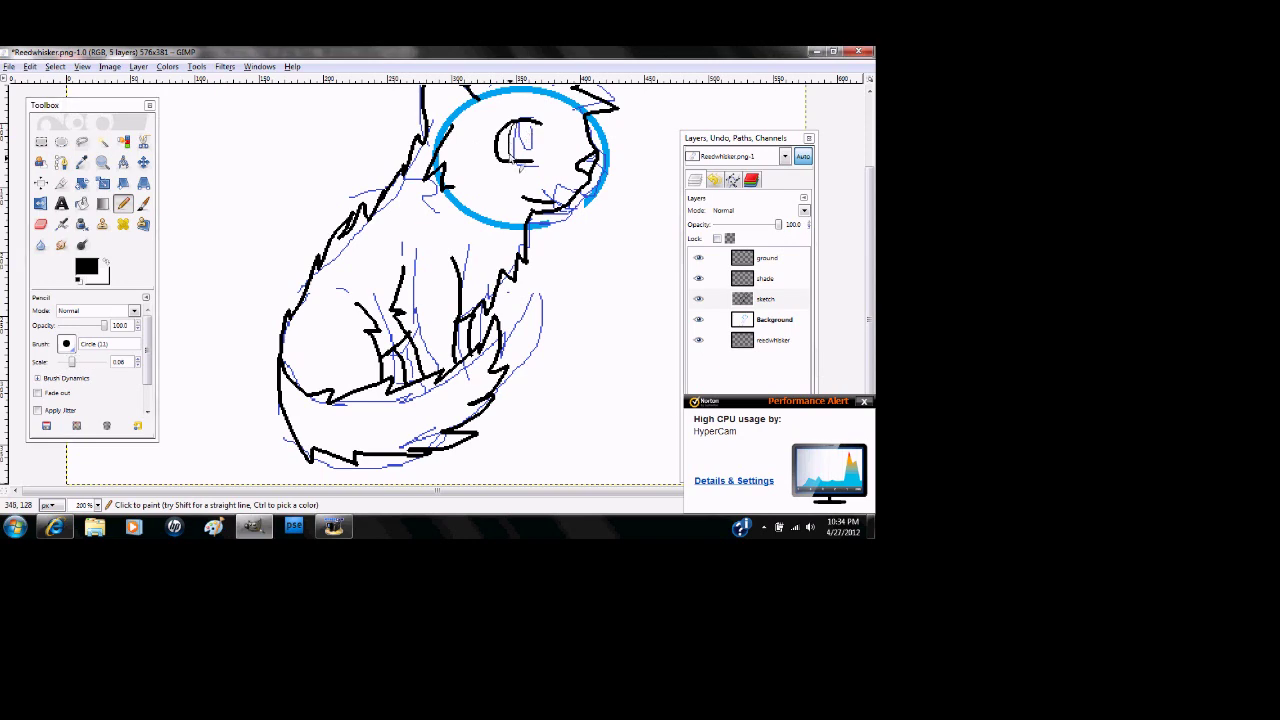
left_click(82, 203)
left_click(586, 161)
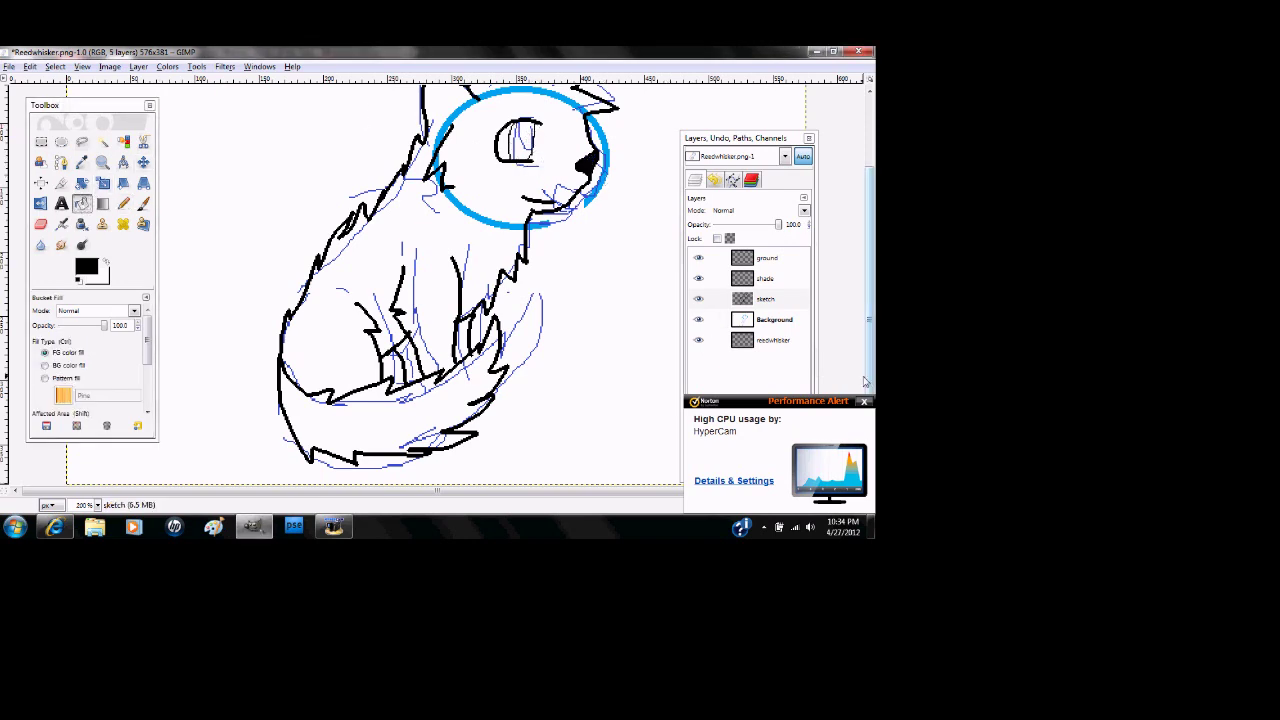
- Delete the Background layer and make the reedwhisker layer active
left_click(767, 321)
left_click(800, 465)
left_click(764, 321)
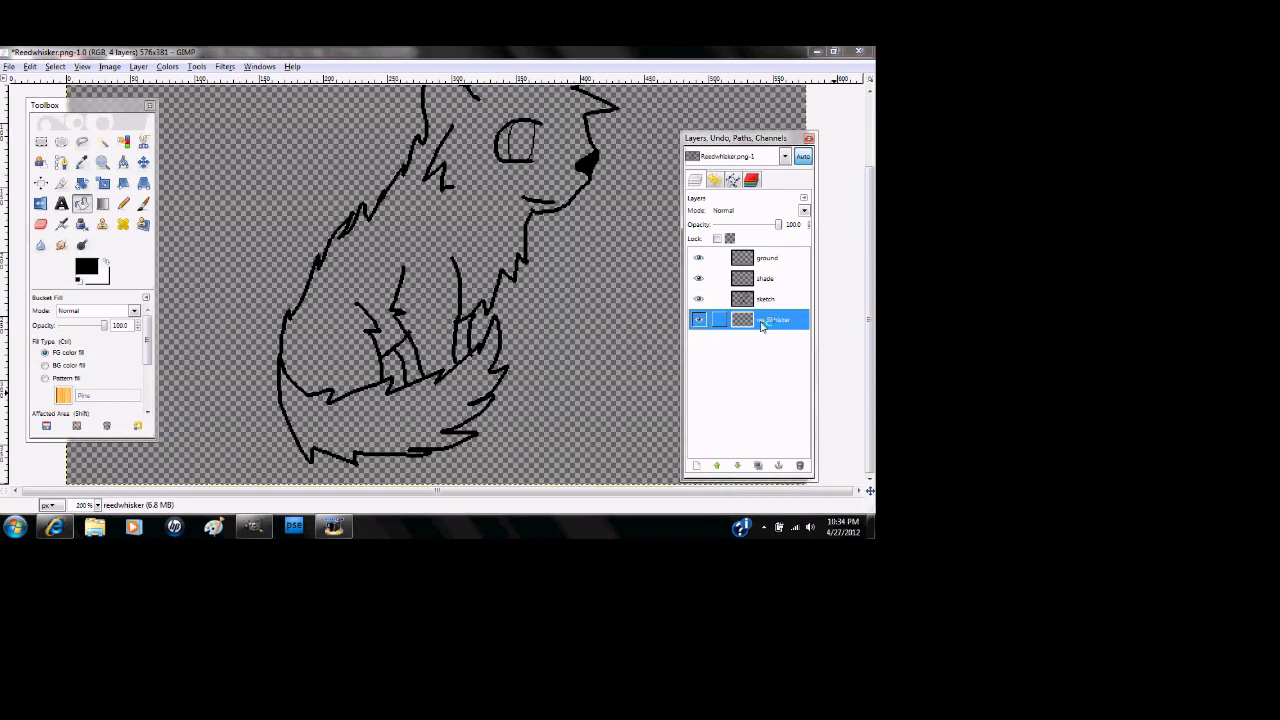
- Paint dark grey 202020 over the whole cat on the reedwhisker layer using the Pencil at scale 7.34
left_click(105, 165)
left_click(72, 348)
left_click(348, 333)
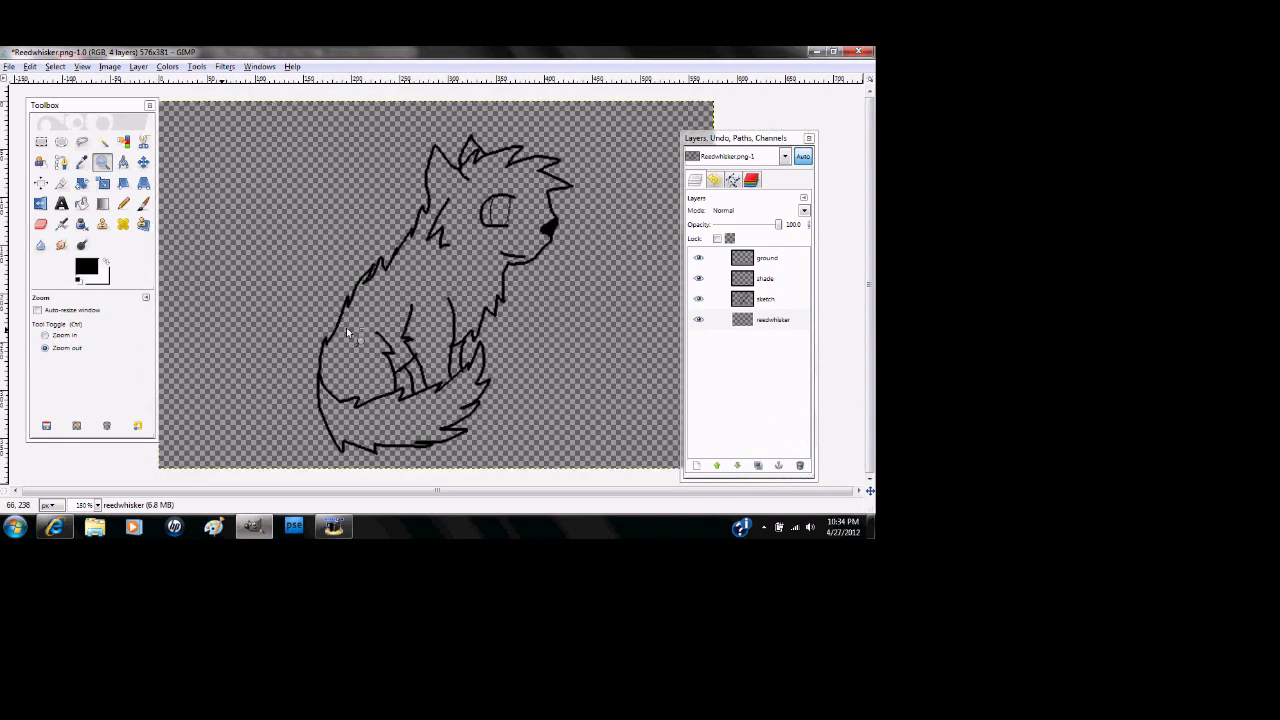
left_click(214, 349)
left_click(123, 203)
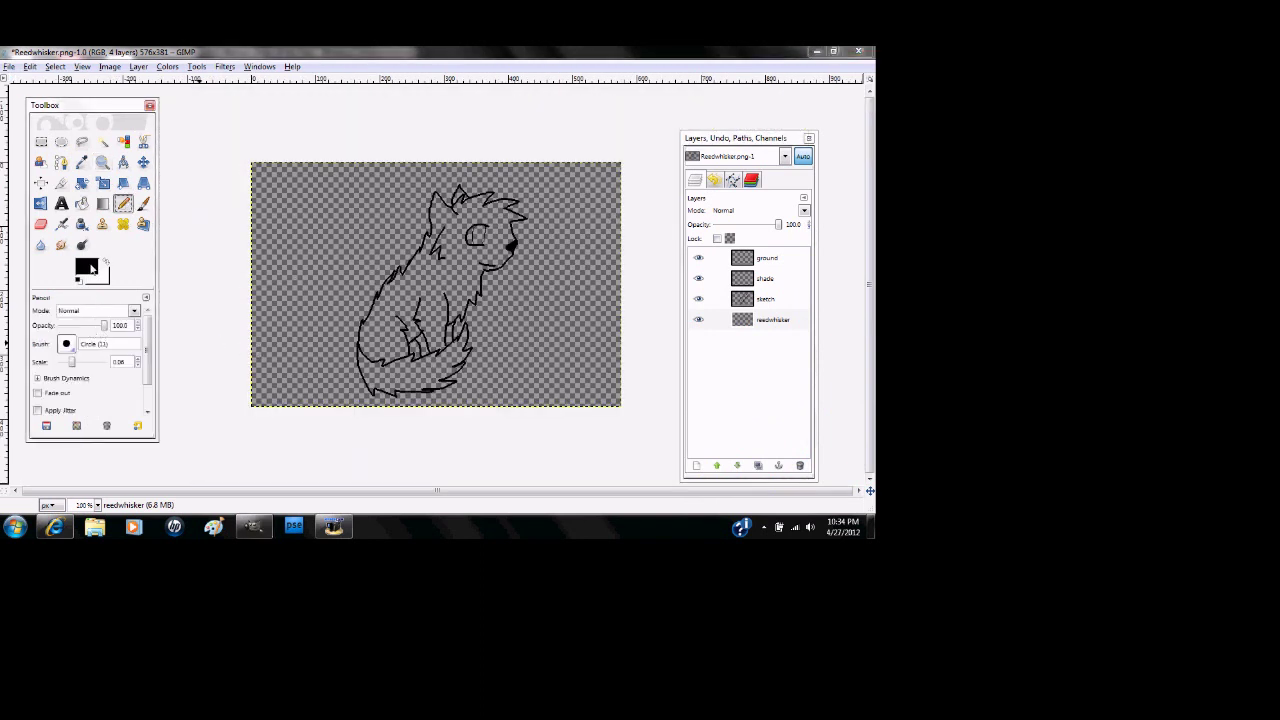
left_click(53, 527)
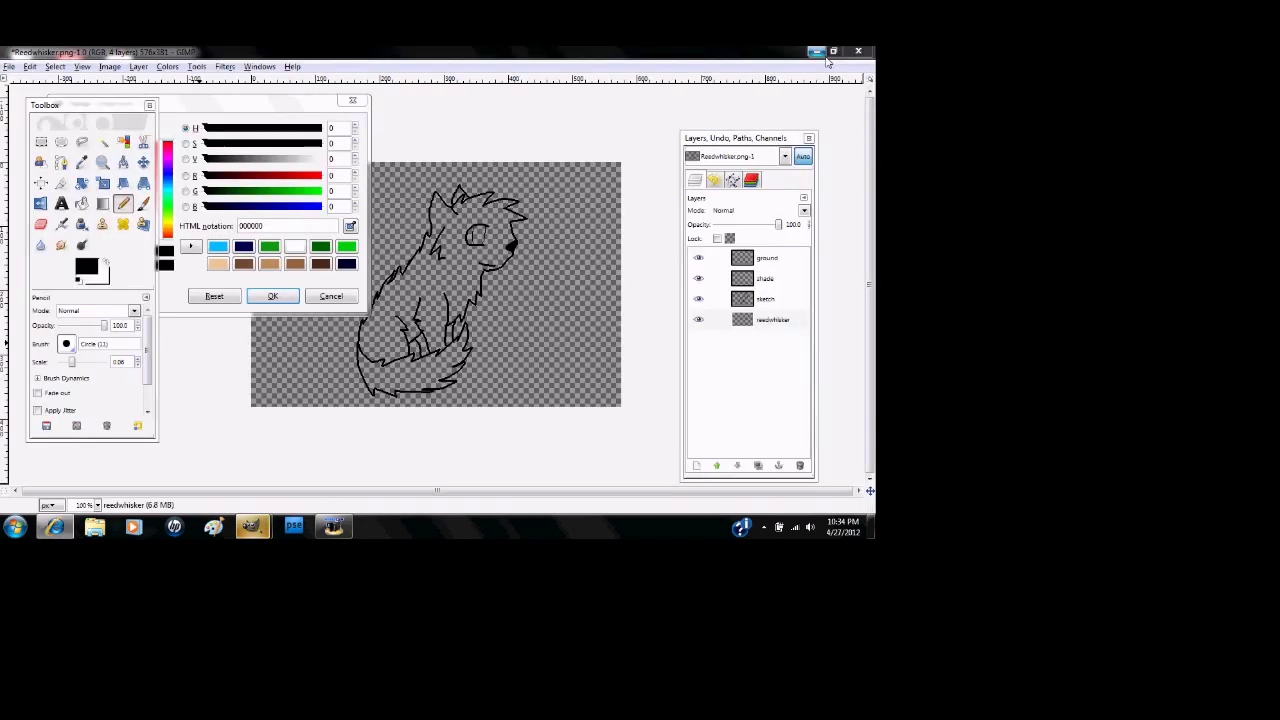
left_click_drag(254, 231, 254, 252)
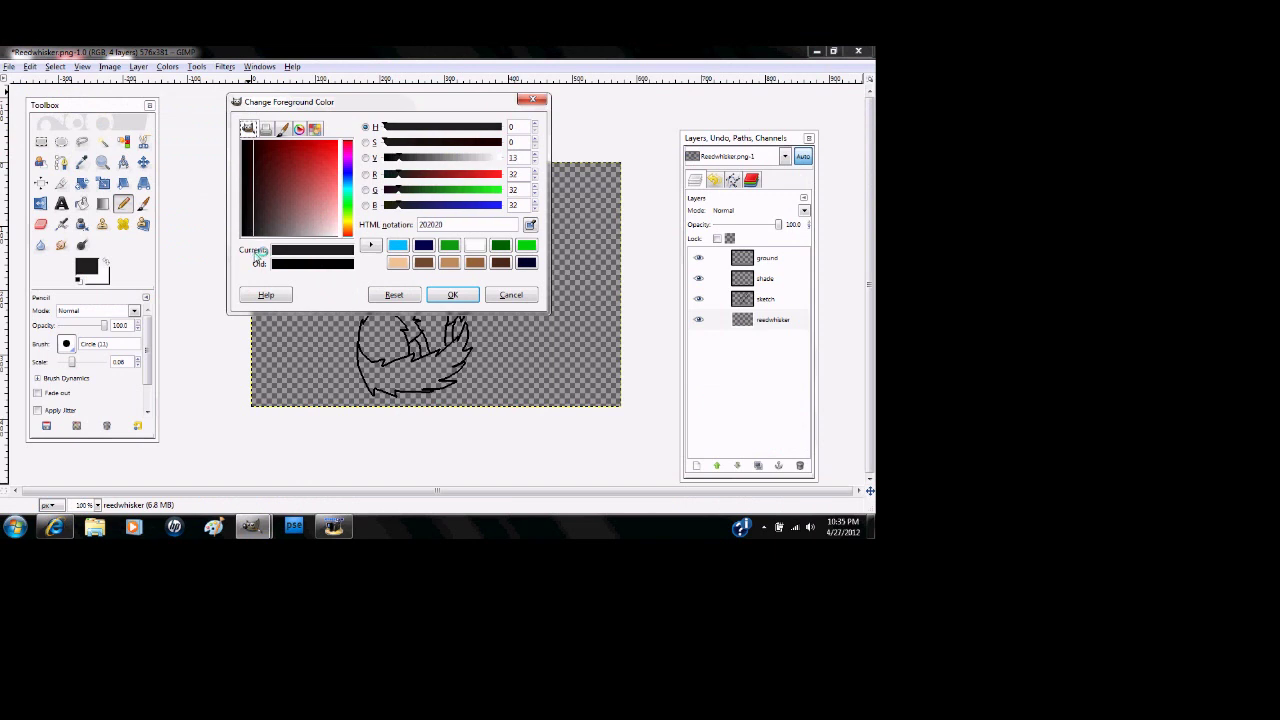
left_click(447, 294)
left_click_drag(73, 362, 92, 365)
mouse_move(440, 262)
left_mouse_down()
mouse_move(473, 248)
mouse_move(447, 313)
mouse_move(449, 257)
left_mouse_up()
- Move the shade layer directly below the sketch layer
left_click(696, 465)
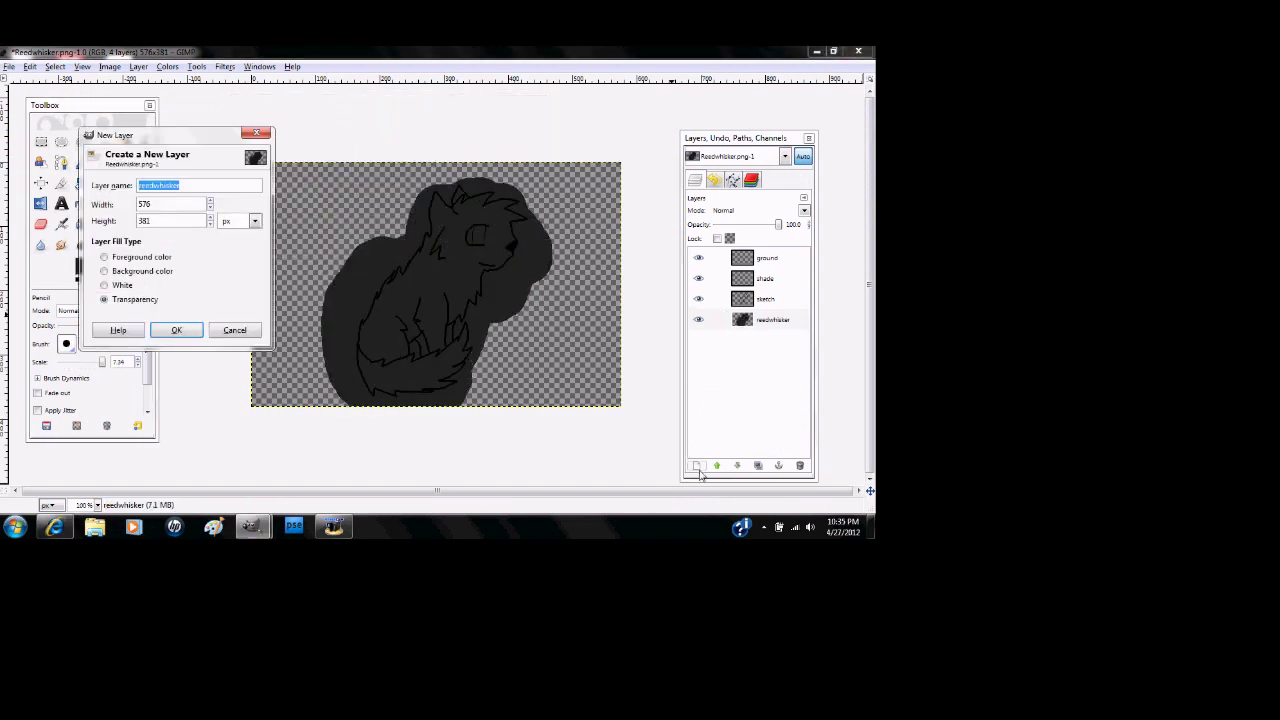
key("Escape")
left_click(737, 284)
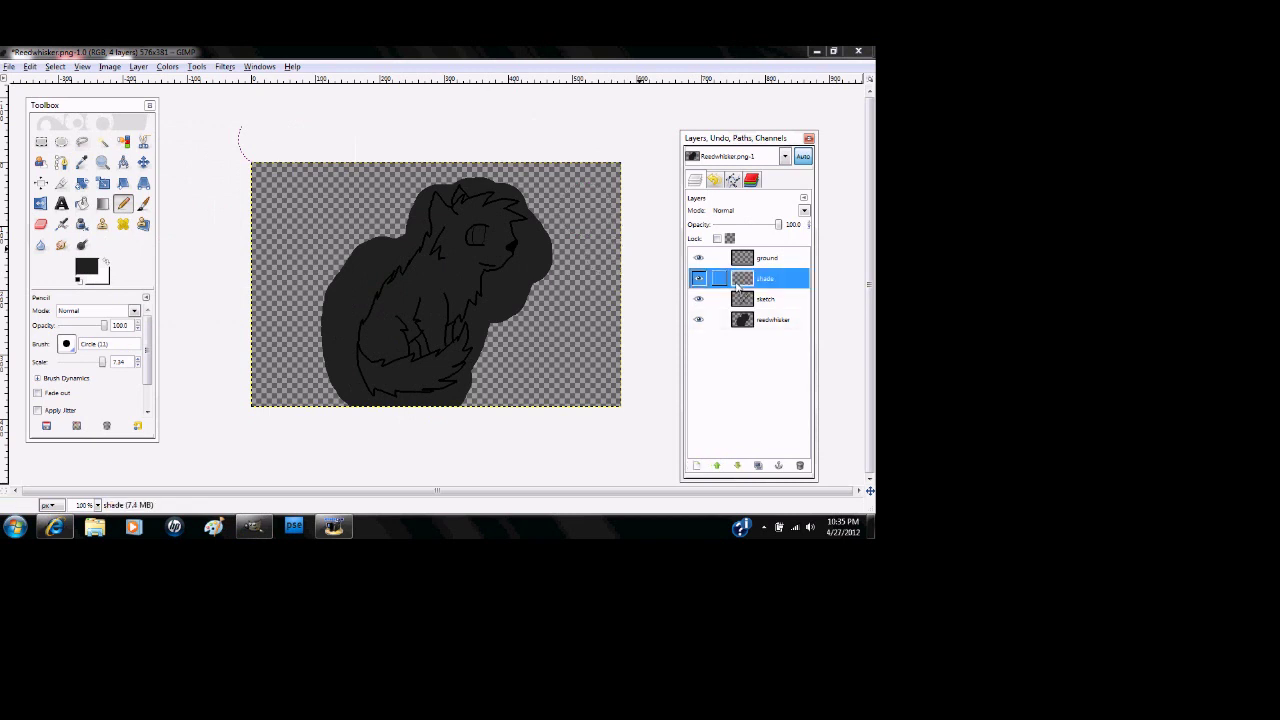
left_click(737, 466)
- Paint soft black shading over the cat's head and body on the shade layer with the Paintbrush, Circle Fuzzy (19) at scale 2.44
left_click(144, 204)
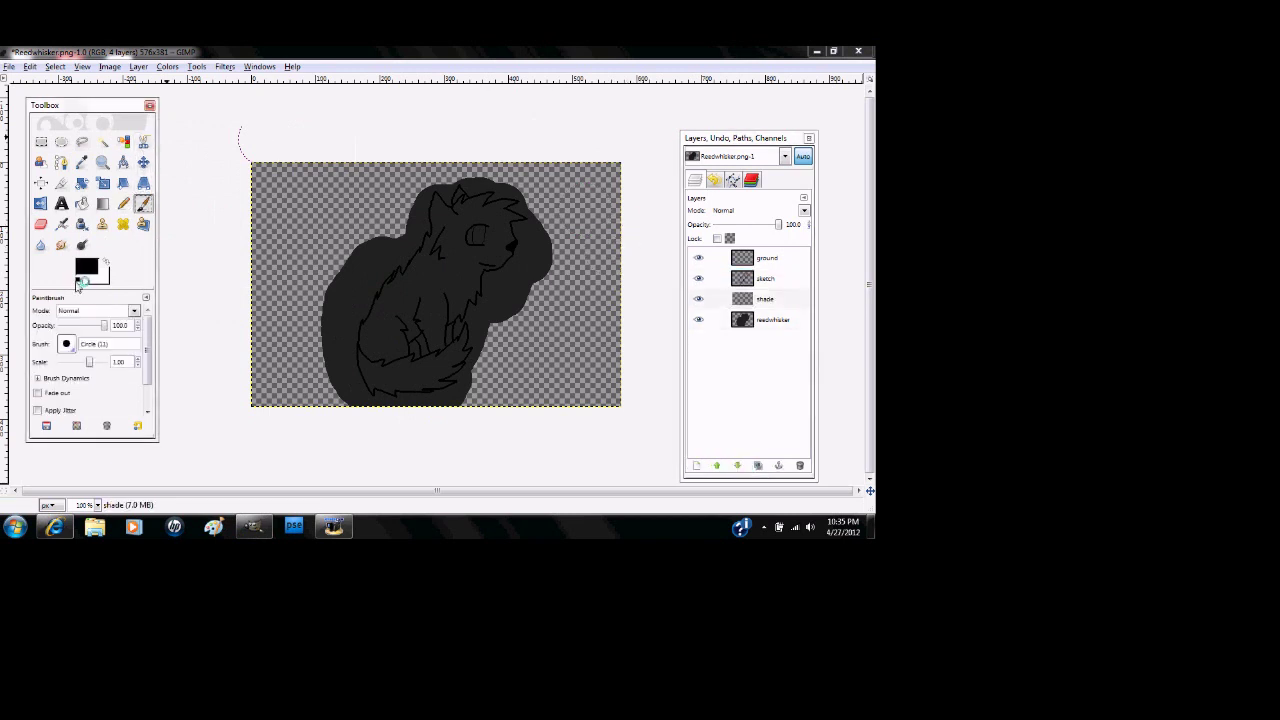
left_click_drag(99, 366, 96, 364)
left_click(67, 344)
left_click(136, 240)
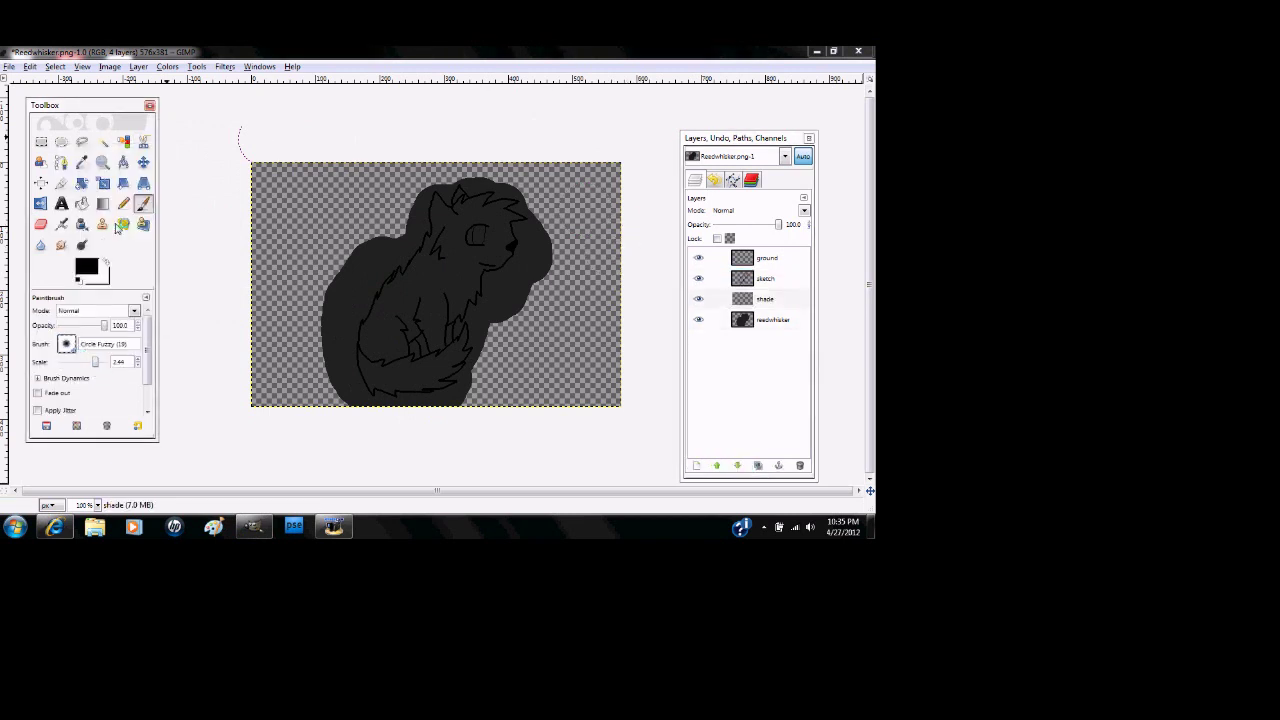
left_click_drag(440, 187, 450, 209)
mouse_move(452, 276)
left_mouse_down()
mouse_move(461, 313)
mouse_move(425, 302)
mouse_move(439, 334)
mouse_move(428, 356)
mouse_move(360, 358)
mouse_move(376, 308)
mouse_move(408, 305)
mouse_move(380, 362)
mouse_move(503, 220)
mouse_move(479, 210)
mouse_move(484, 268)
left_mouse_up()
- Blur the black shading on the shade layer and lower that layer's opacity
left_click(757, 230)
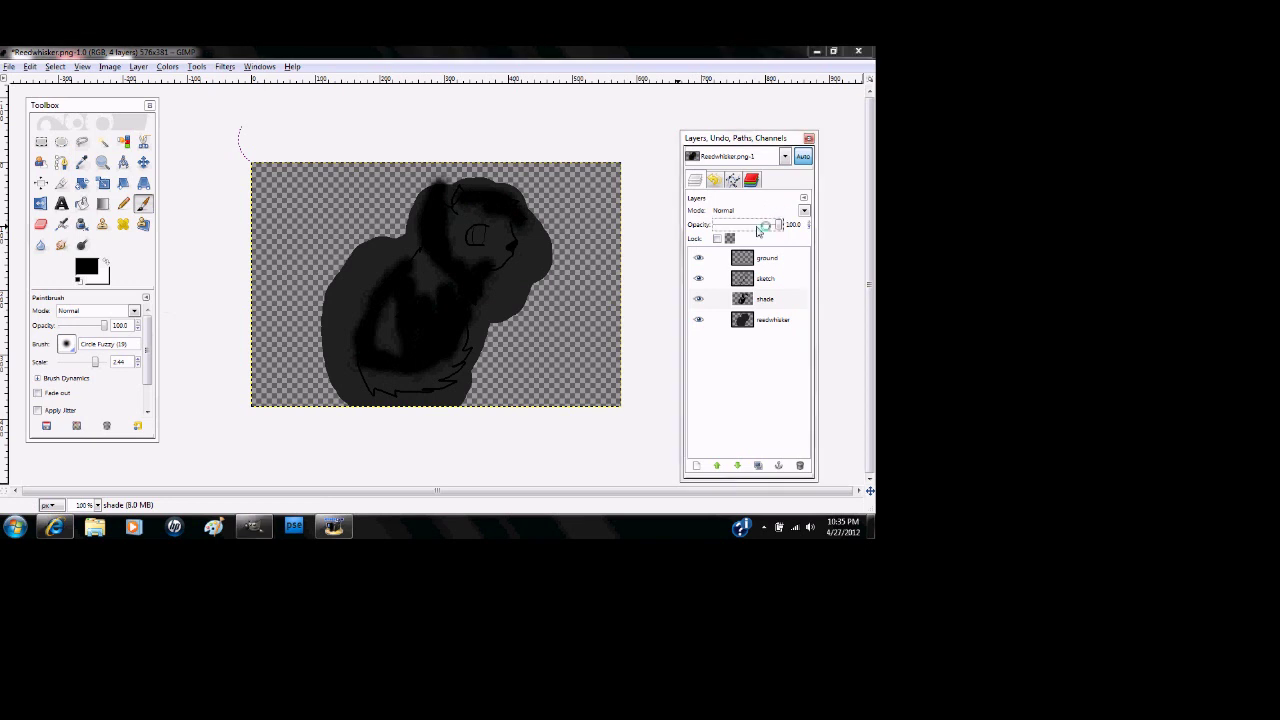
left_click(48, 231)
left_click(40, 245)
left_click(438, 258)
left_click_drag(780, 227, 750, 227)
- Add a transparent layer above shade and paint more soft black shading on the cat's ear, hair, neck, chest and body
left_click(696, 465)
left_click(190, 343)
left_click(143, 202)
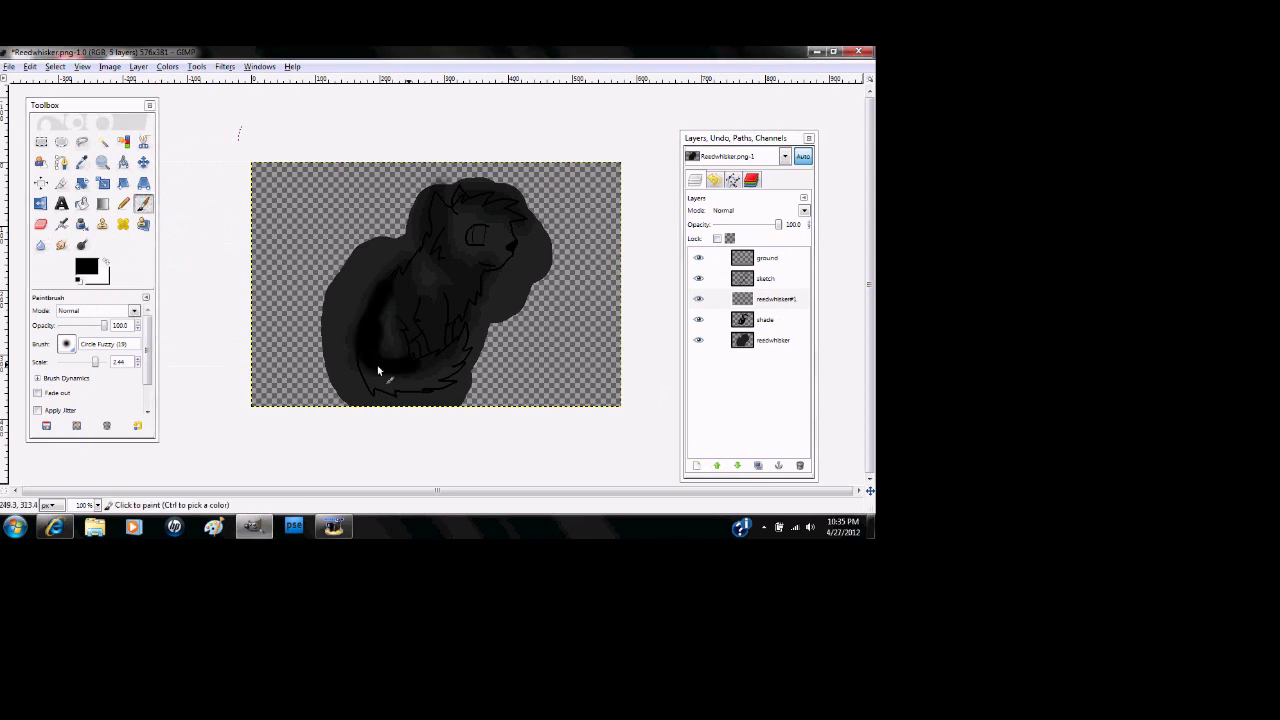
left_click_drag(432, 245, 478, 205)
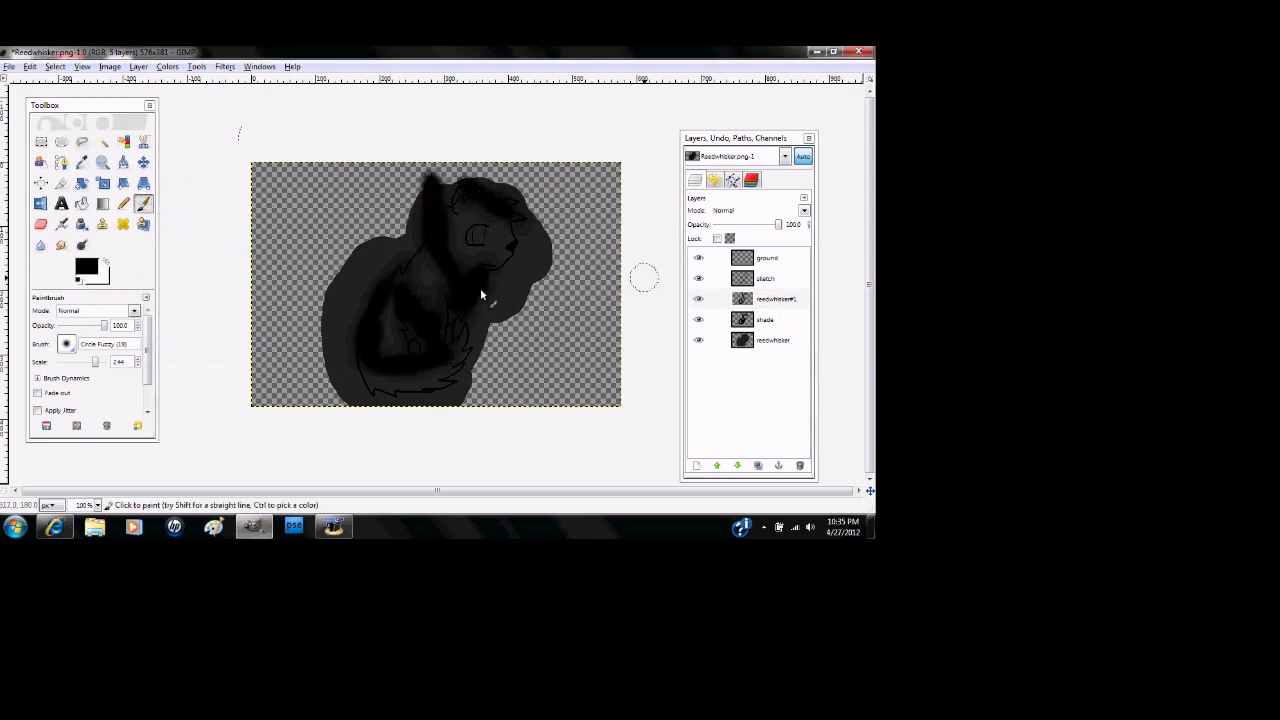
- Blur the second layer of shading and set its opacity to 38.1
left_click(40, 245)
left_click_drag(778, 224, 766, 225)
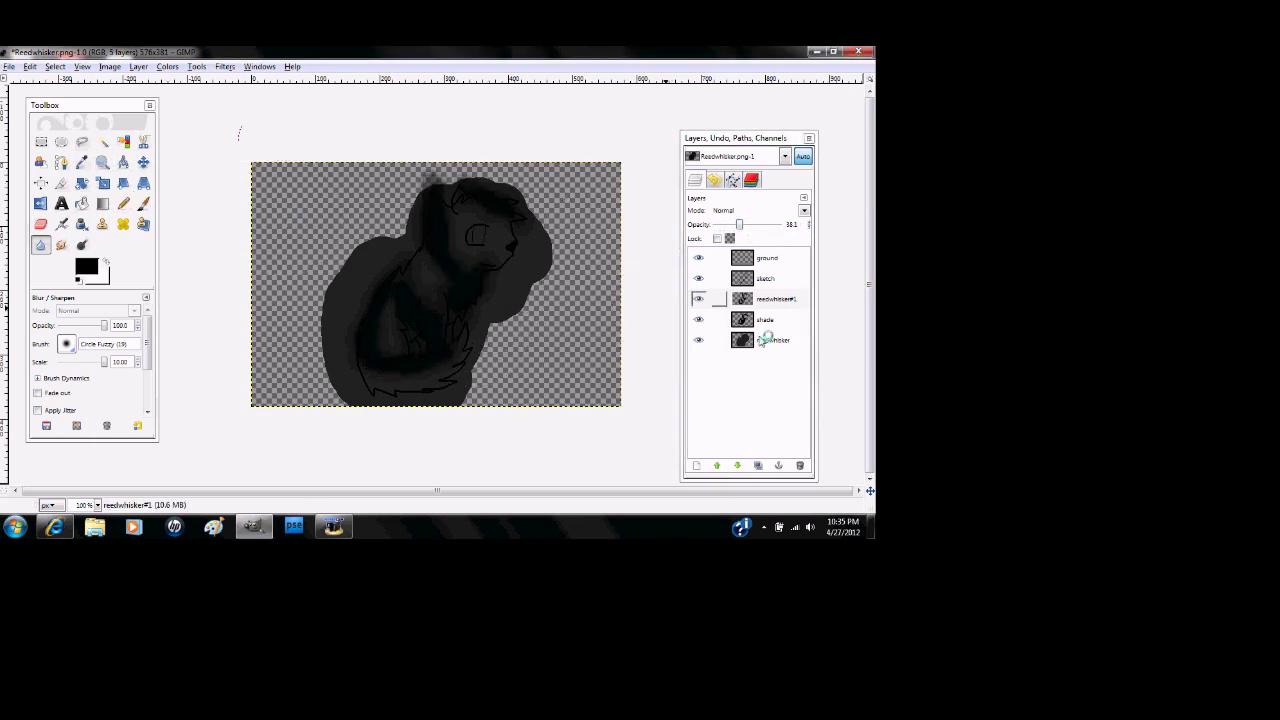
- Select the area outside the cat's outline, including the gaps between its legs, on the sketch layer with Fuzzy Select
left_click(765, 278)
left_click(103, 142)
left_click(284, 270)
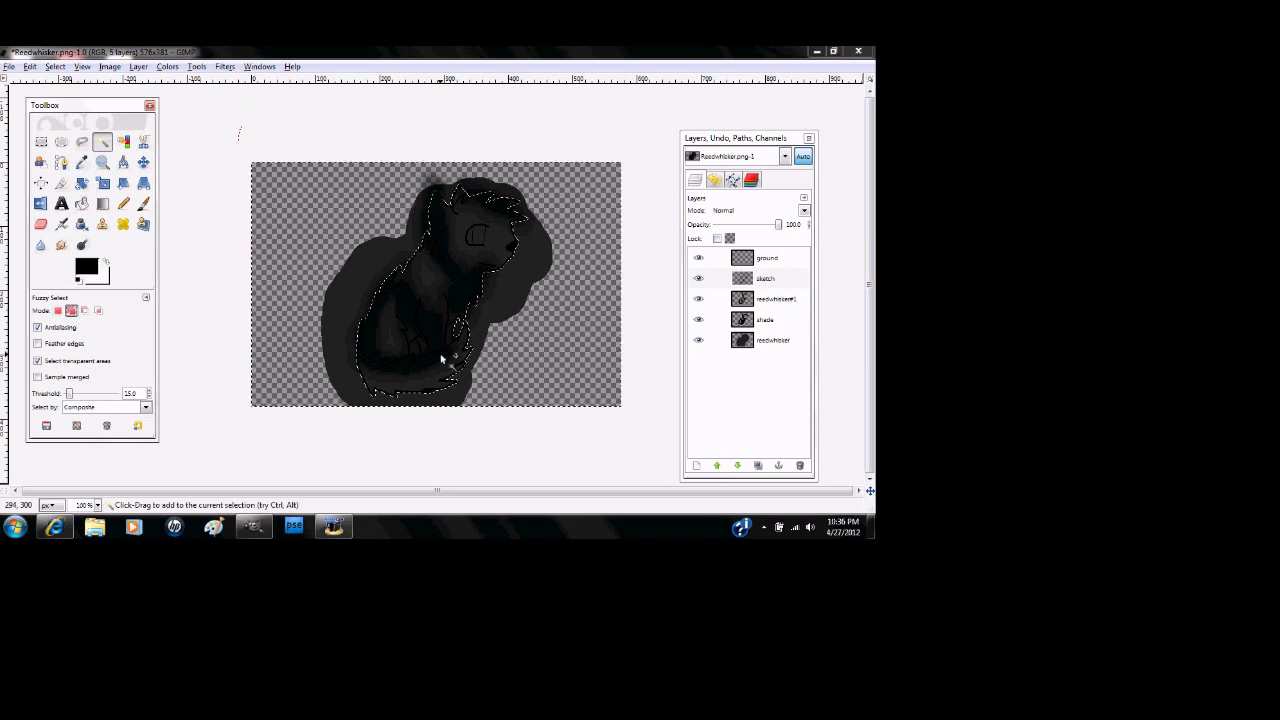
- Erase the colour and shading outside the cat's outline on the reedwhisker layer and both shading layers with the large Circle (19) brush
left_click(760, 340)
left_click(40, 224)
left_click(67, 344)
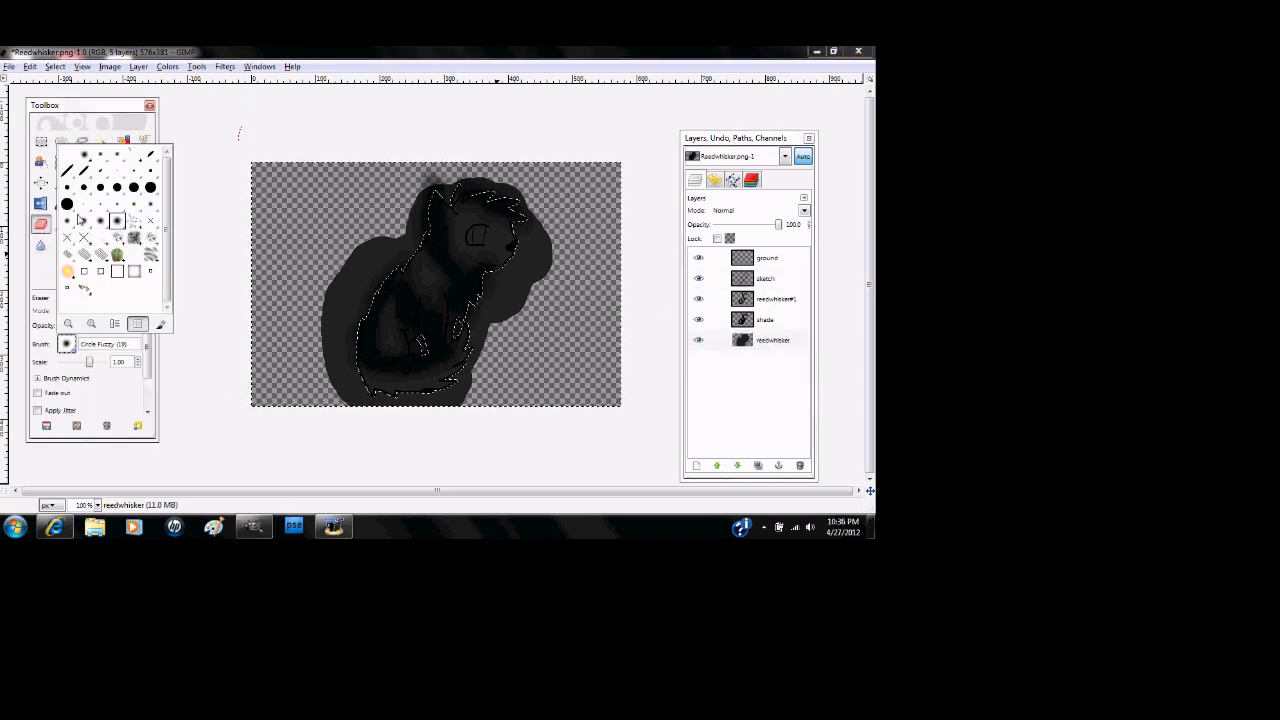
left_click(68, 204)
left_click_drag(380, 242, 374, 277)
left_click_drag(91, 363, 112, 363)
mouse_move(374, 232)
left_mouse_down()
mouse_move(363, 404)
mouse_move(397, 283)
left_mouse_up()
left_click(766, 320)
left_click(780, 304)
mouse_move(503, 211)
left_mouse_down()
mouse_move(506, 236)
mouse_move(372, 290)
left_mouse_up()
- Set the foreground colour to blue 180094 for pencilling the cat's eye
left_click(102, 162)
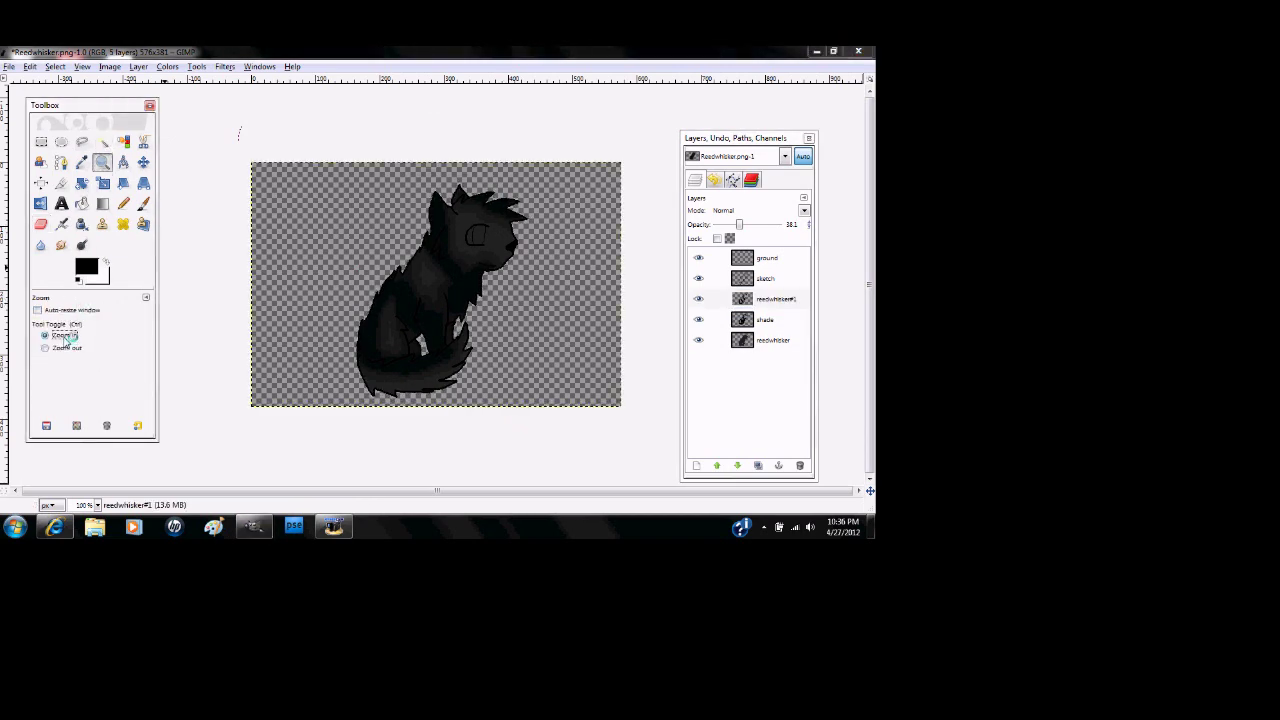
left_click(562, 194)
left_click(564, 194)
left_click(564, 194)
left_click(565, 192)
left_click(123, 204)
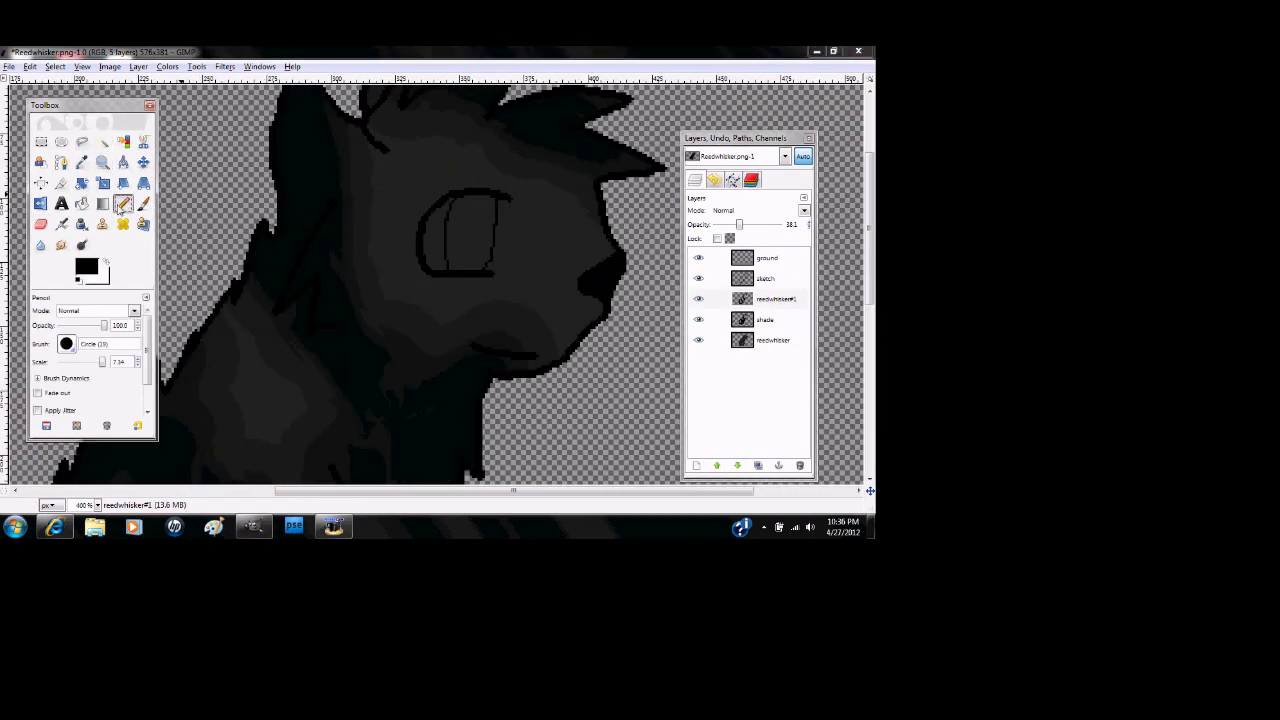
left_click(87, 266)
left_click(244, 246)
left_click(269, 246)
left_click(168, 171)
left_click(121, 143)
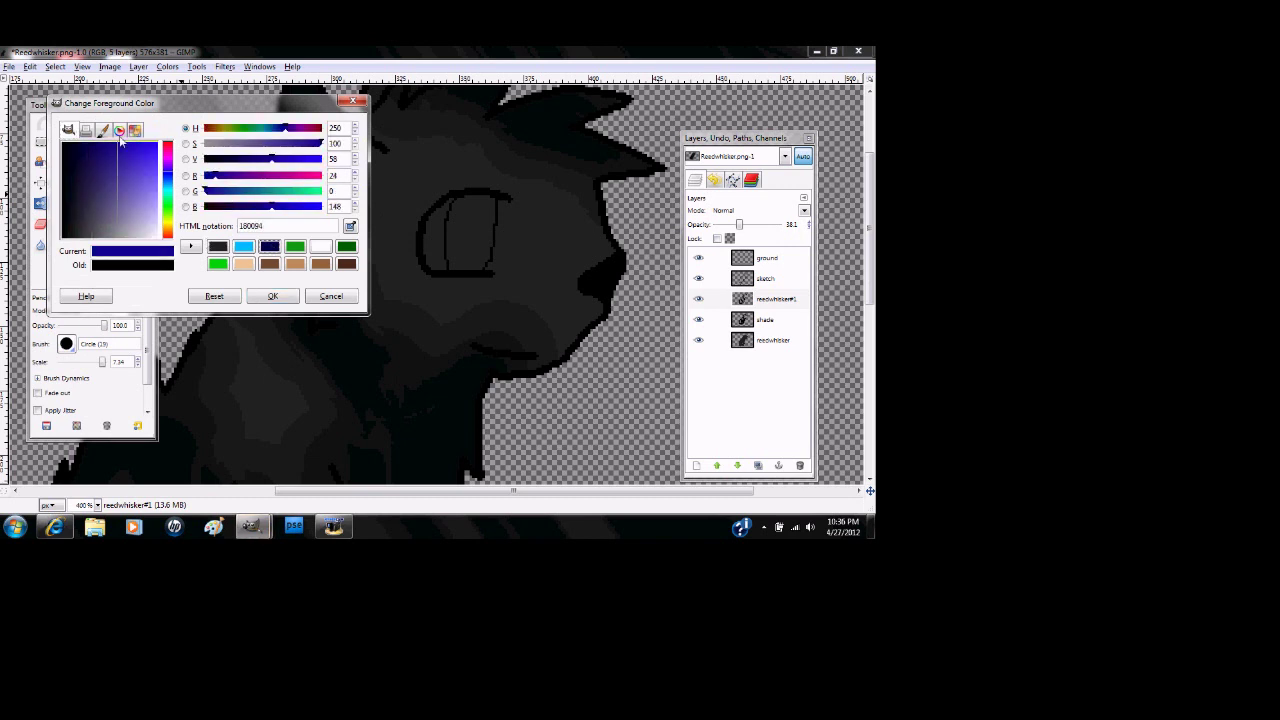
left_click(272, 296)
- Add a transparent layer named "eyes" and paint a blue patch over the cat's eye
left_click(697, 465)
type("e")
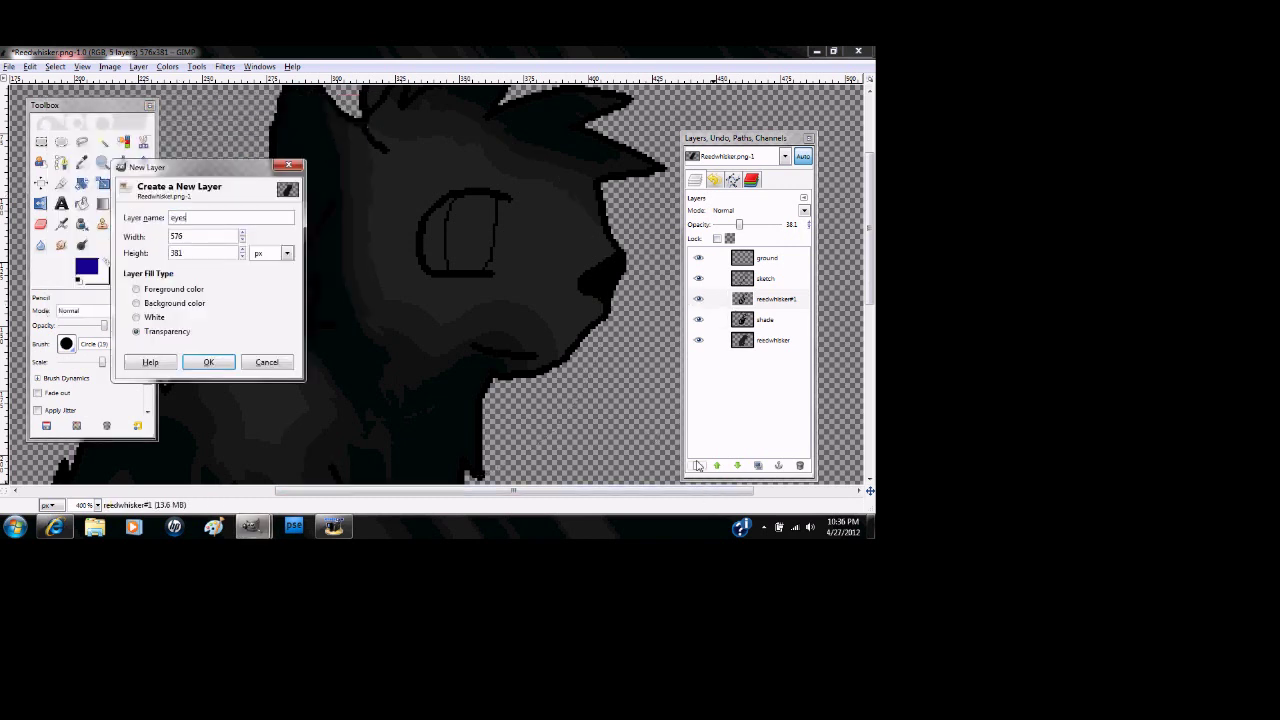
type("yes")
key("Return")
mouse_move(509, 209)
left_mouse_down()
mouse_move(465, 208)
mouse_move(500, 258)
left_mouse_up()
- Change the foreground colour to a darker navy blue and bucket-fill the blue eye patch with it
left_click(84, 263)
left_click(90, 141)
left_click(272, 296)
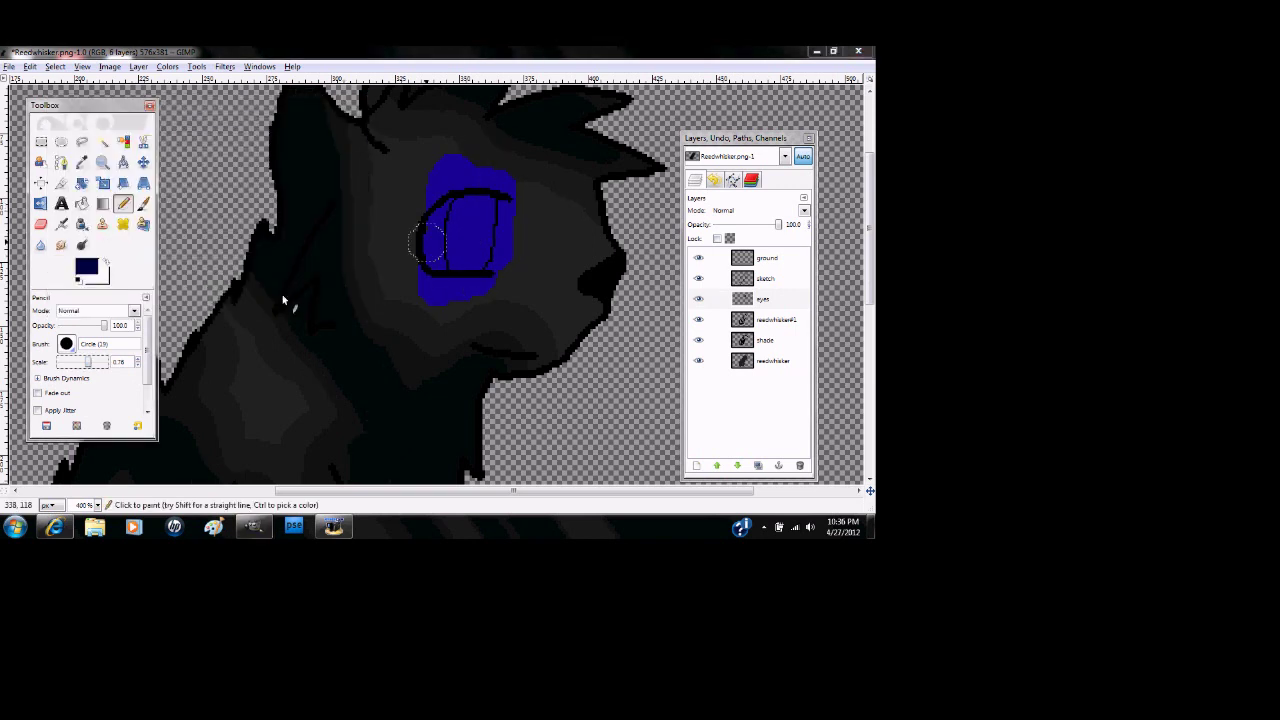
left_click(82, 203)
left_click(463, 245)
left_click(123, 203)
left_click(86, 266)
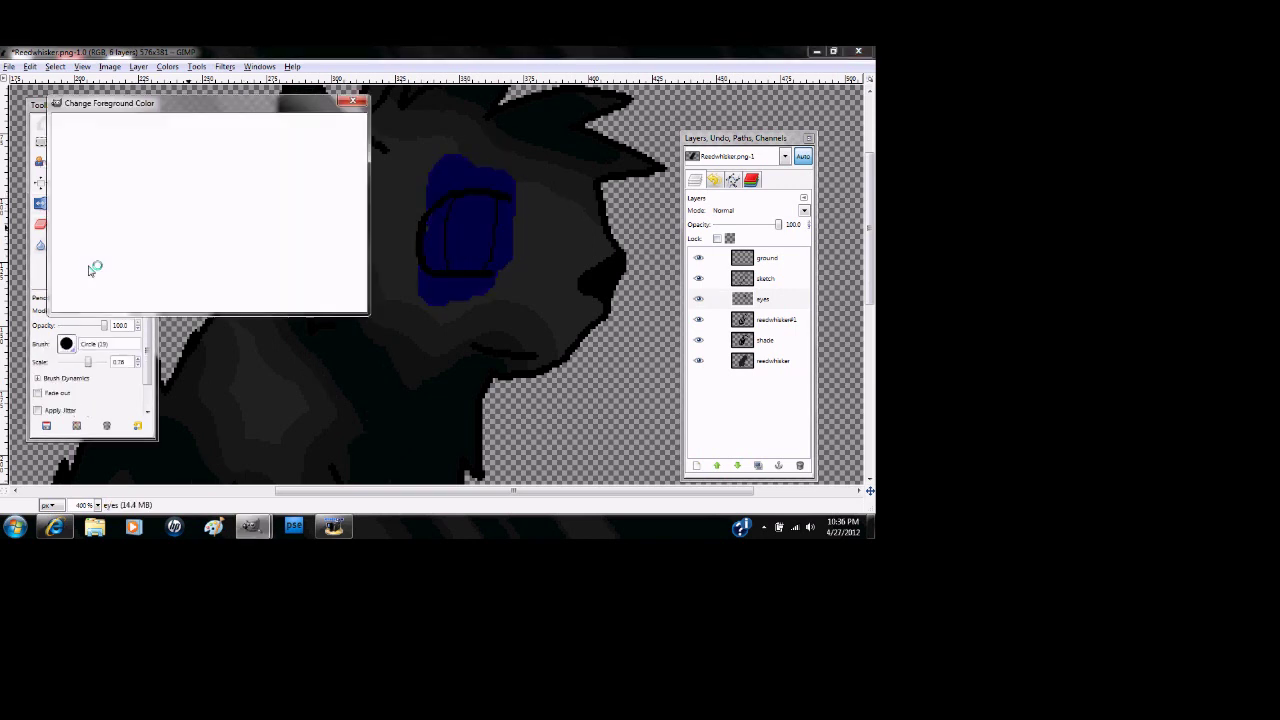
left_click(272, 296)
left_click(123, 203)
key("m")
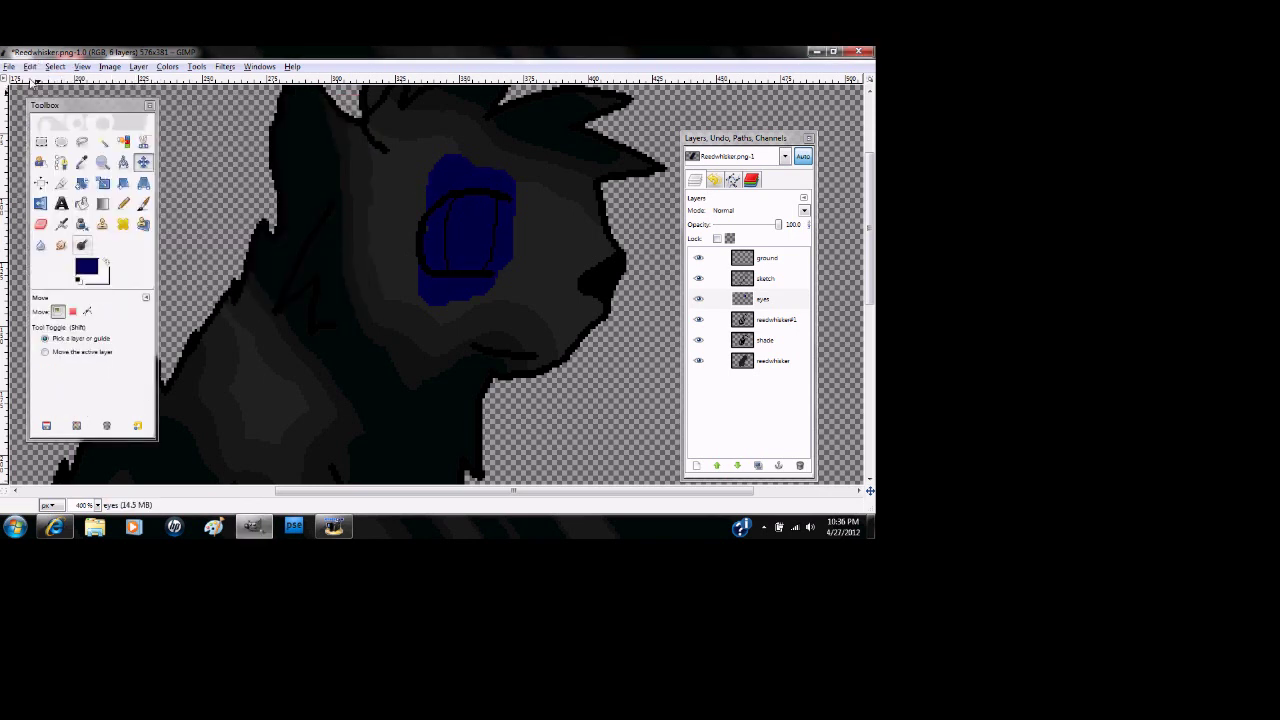
- Set the foreground colour to very dark navy 060025 and pencil a vertical band over the right part of the cat's eye
left_click(86, 267)
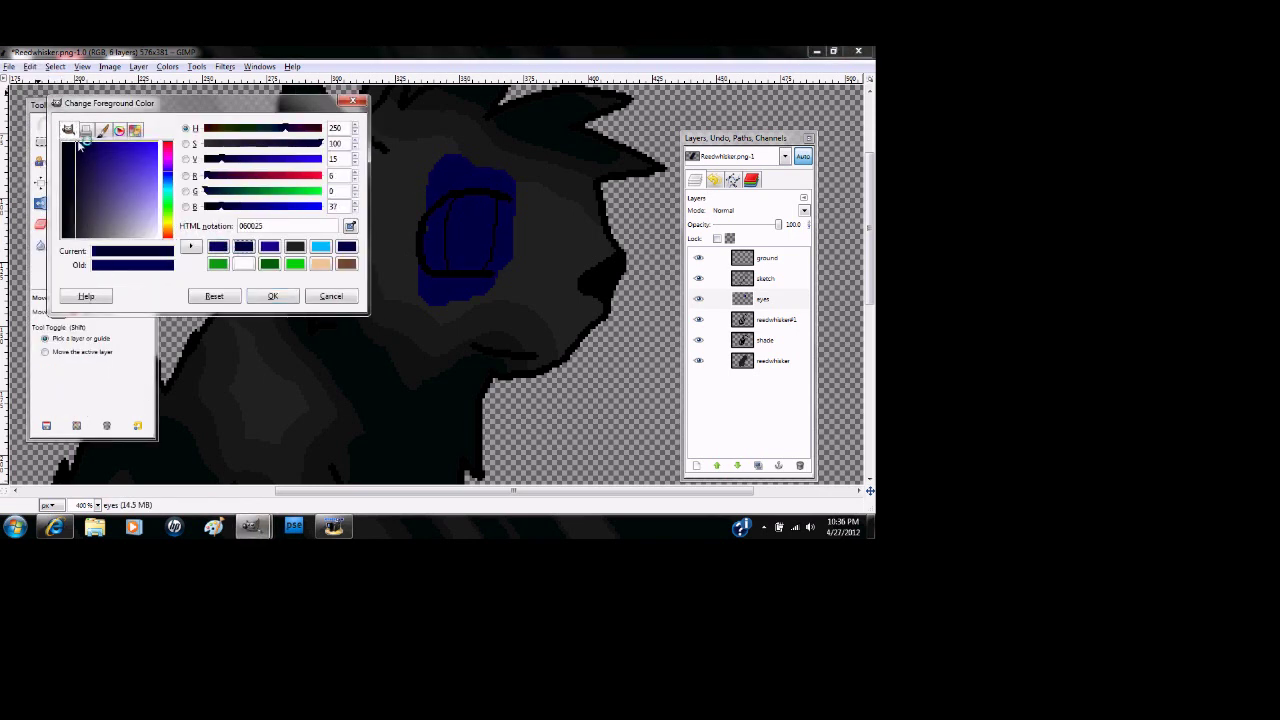
left_click(270, 295)
left_click(123, 204)
left_click_drag(495, 191, 474, 306)
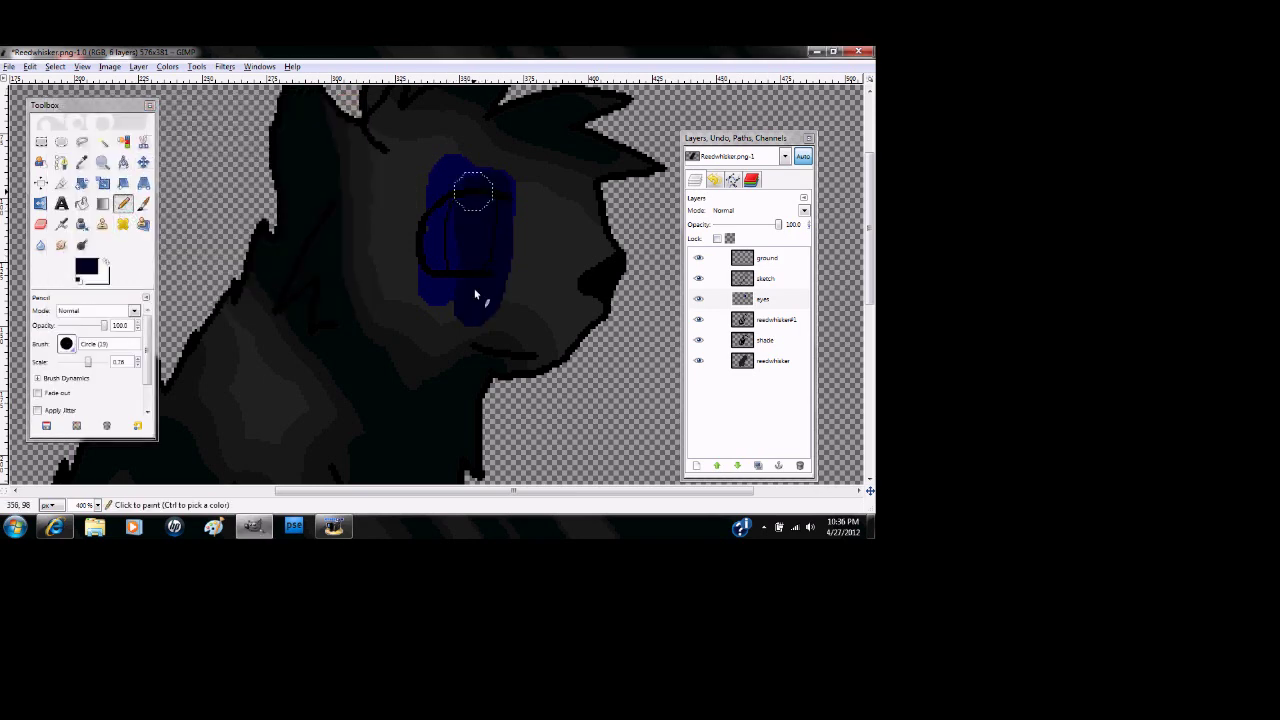
- Change the foreground colour to near-black and pencil another vertical band over the dark part of the eye
left_click(88, 267)
left_click(240, 252)
left_click(268, 248)
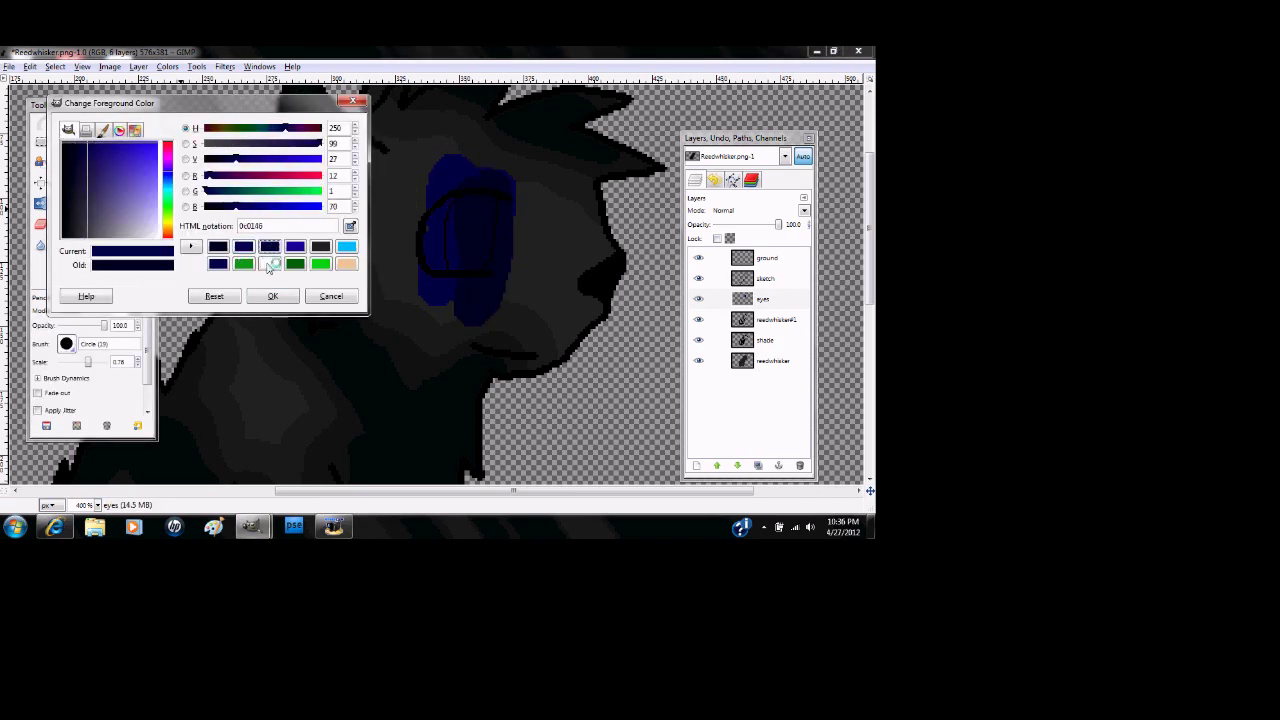
left_click(272, 296)
left_click(86, 265)
left_click_drag(90, 149, 70, 138)
left_click(274, 296)
left_click_drag(487, 184, 490, 286)
- Try blurring and smudging the colour bands of the eye, and undo the attempts
left_click(226, 67)
mouse_move(242, 129)
left_click(399, 179)
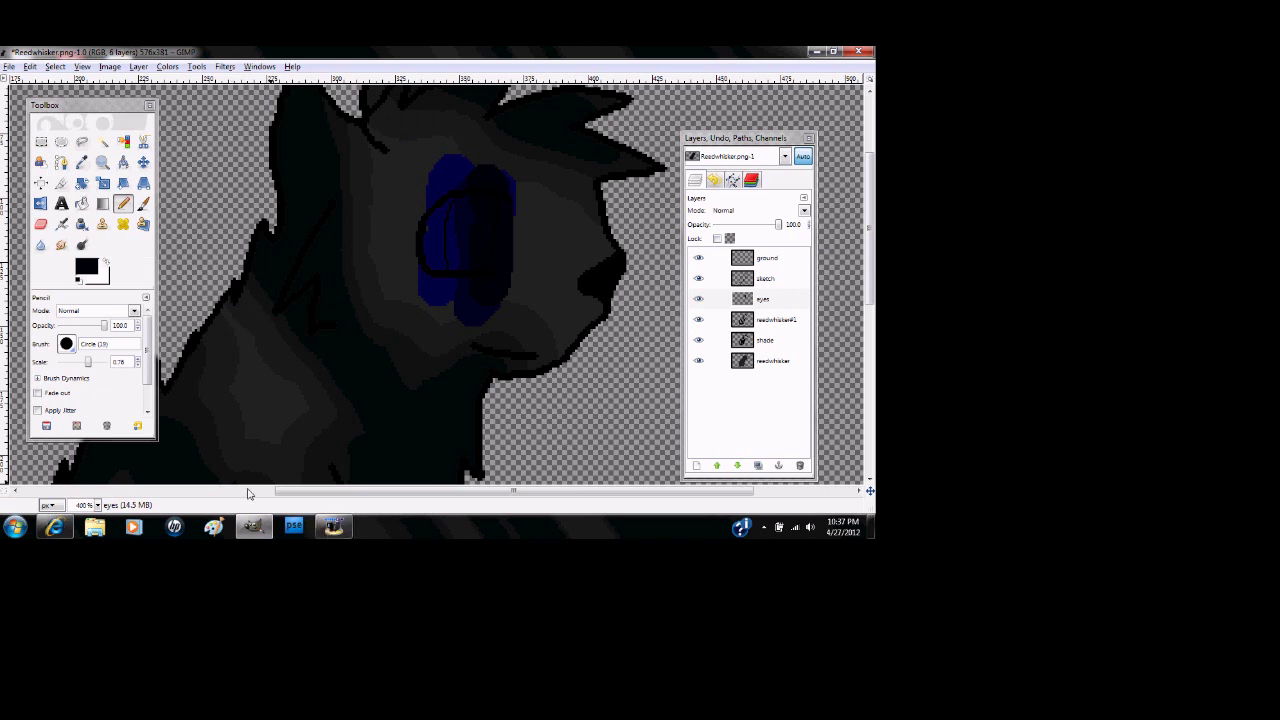
left_click(46, 247)
left_click(30, 67)
left_click(38, 82)
left_click(61, 245)
left_click_drag(450, 292, 468, 314)
left_click(30, 67)
left_click(37, 84)
left_click(30, 67)
left_click(40, 84)
- Apply a Selective Gaussian Blur to the eyes layer with a blur radius of 5.00 and an increased maximum delta
left_click(225, 67)
mouse_move(240, 129)
left_click(425, 185)
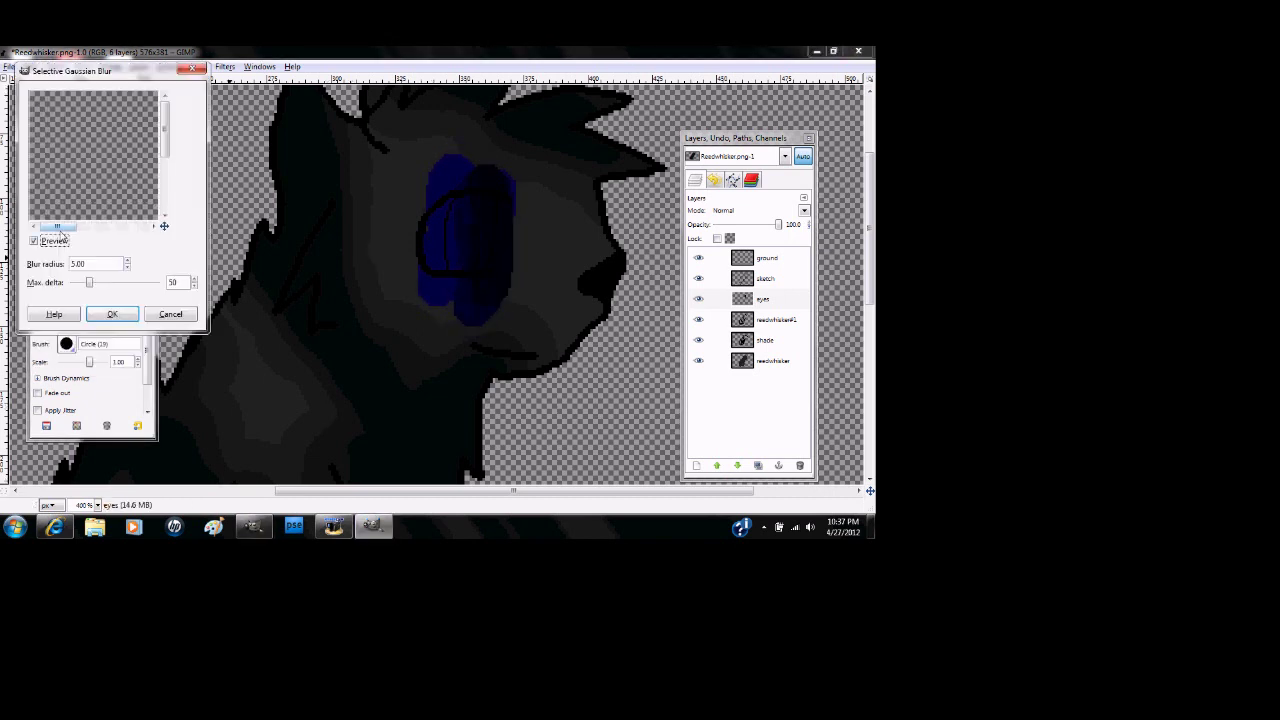
left_click_drag(58, 227, 99, 227)
left_click_drag(89, 282, 140, 285)
left_click(113, 315)
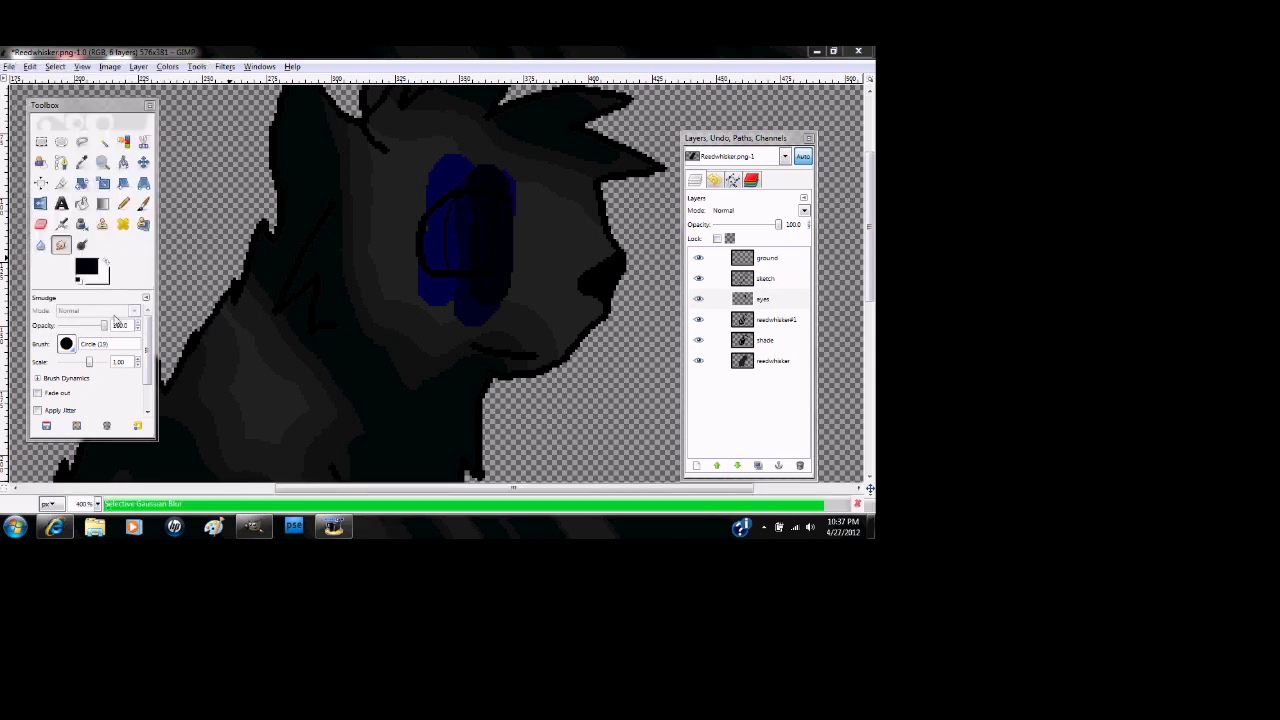
- Select the area around the eye outline on the sketch layer, erase the excess blue on the eyes layer, and deselect
left_click(101, 143)
left_click(755, 284)
left_click(416, 322)
left_click(41, 224)
left_click(758, 299)
left_click(466, 250)
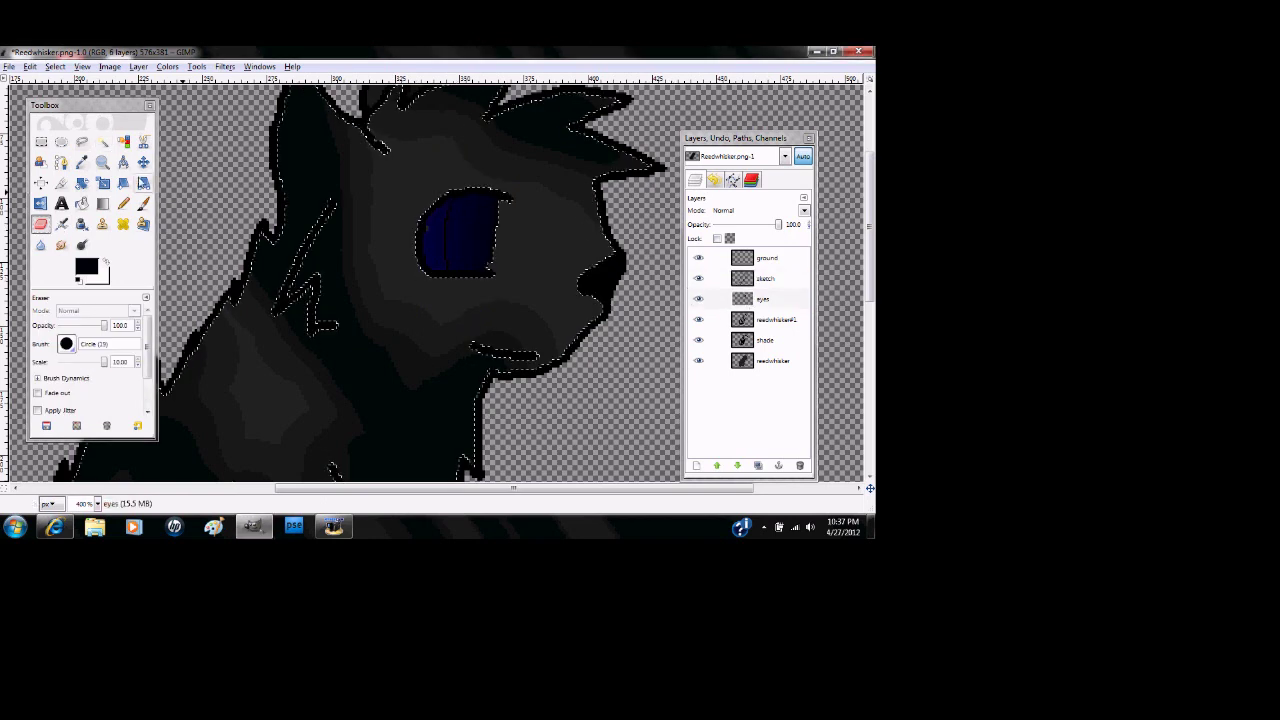
left_click(103, 142)
key("ctrl+shift+a")
- Set the foreground colour to white ffffff and add a layer named eyes#1 above the sketch layer
left_click(124, 204)
left_click(88, 267)
left_click(295, 264)
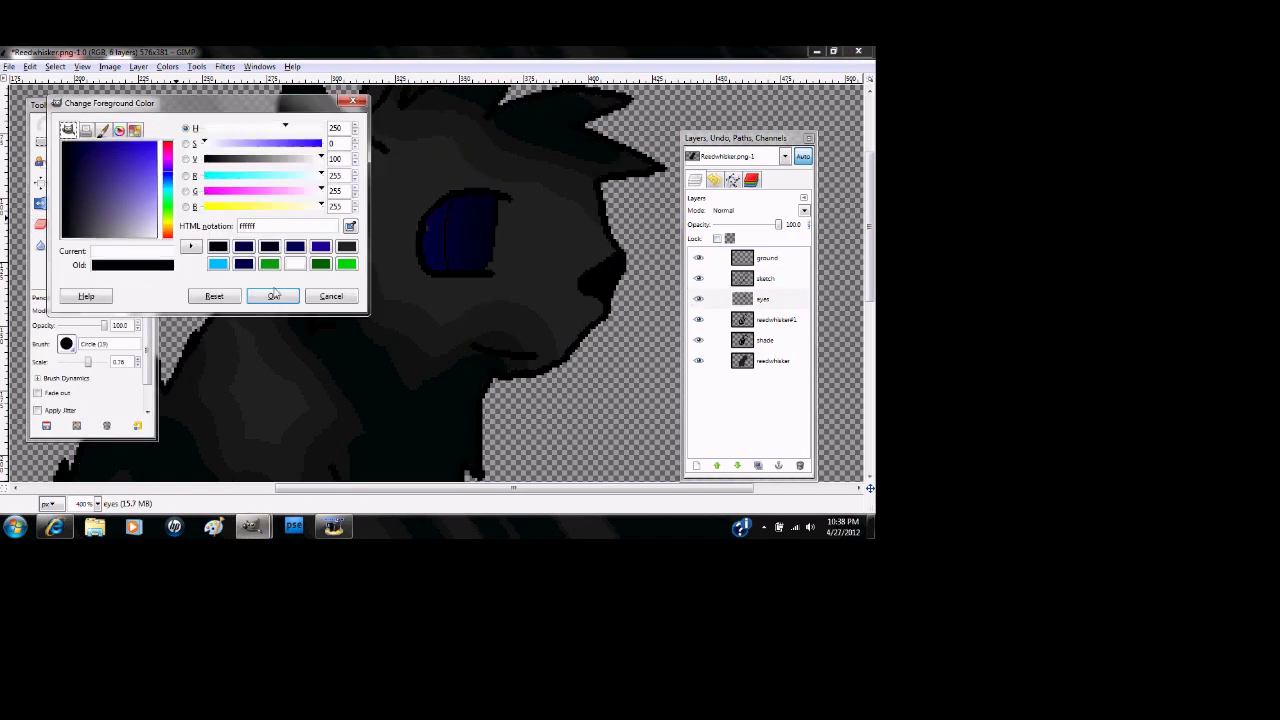
key("Return")
left_click(697, 465)
key("Return")
left_click(716, 465)
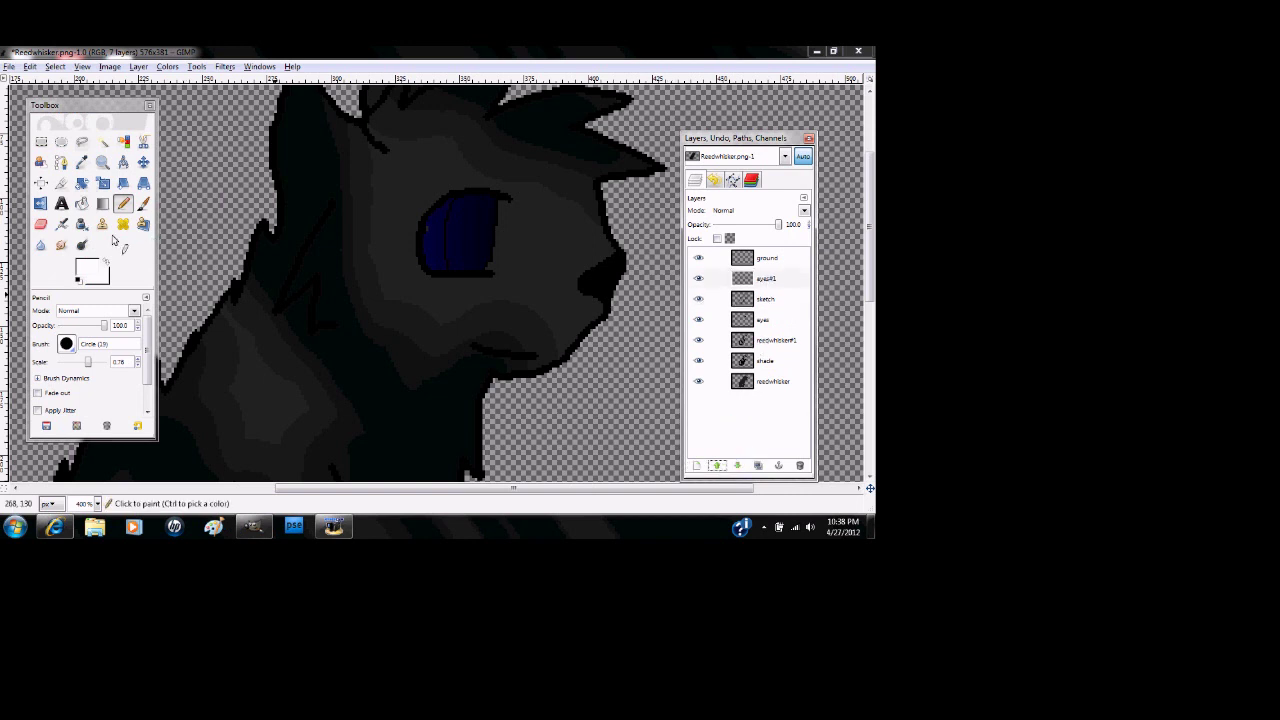
- Pencil a white highlight in the upper part of the eye and blur it, adding a smaller soft glint below it
left_click_drag(88, 361, 80, 361)
left_click(477, 211)
left_click(41, 245)
left_click(470, 224)
left_click(470, 224)
left_click_drag(90, 362, 88, 370)
left_click_drag(452, 242, 462, 234)
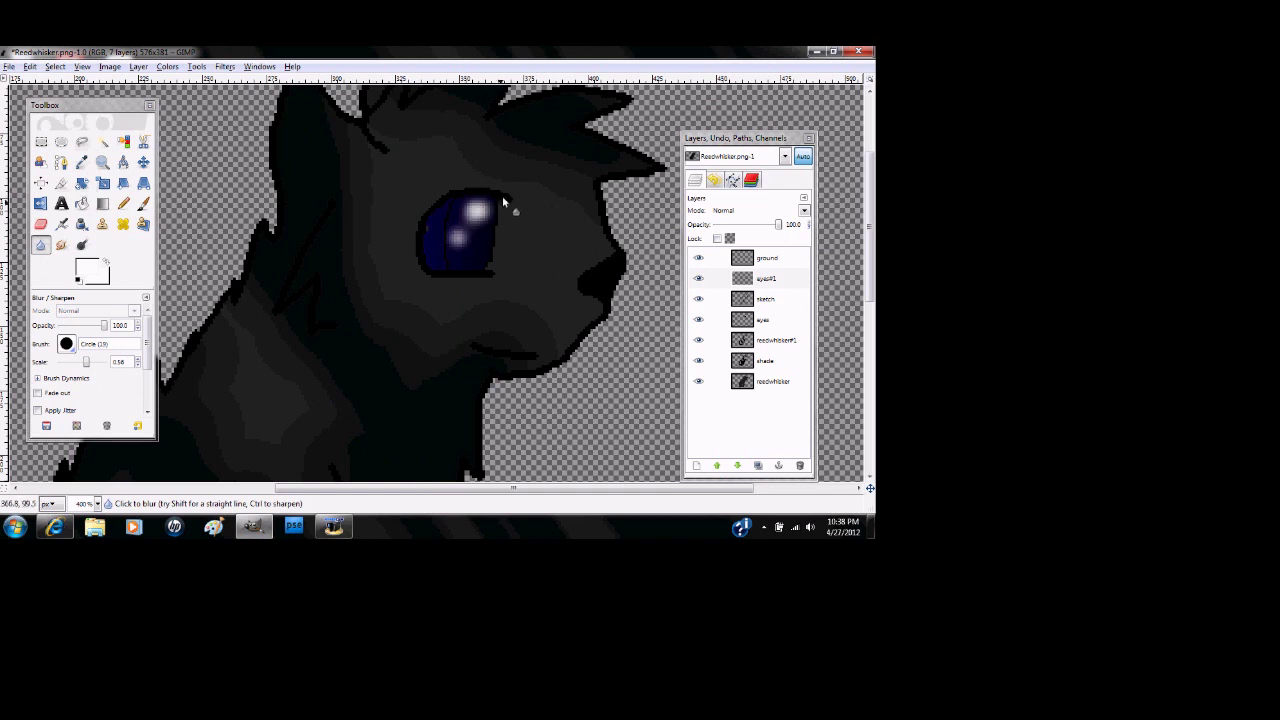
- Bucket-fill the back part of the cat's eye with white on the sketch layer
left_click(103, 142)
key("shift+b")
left_click(765, 299)
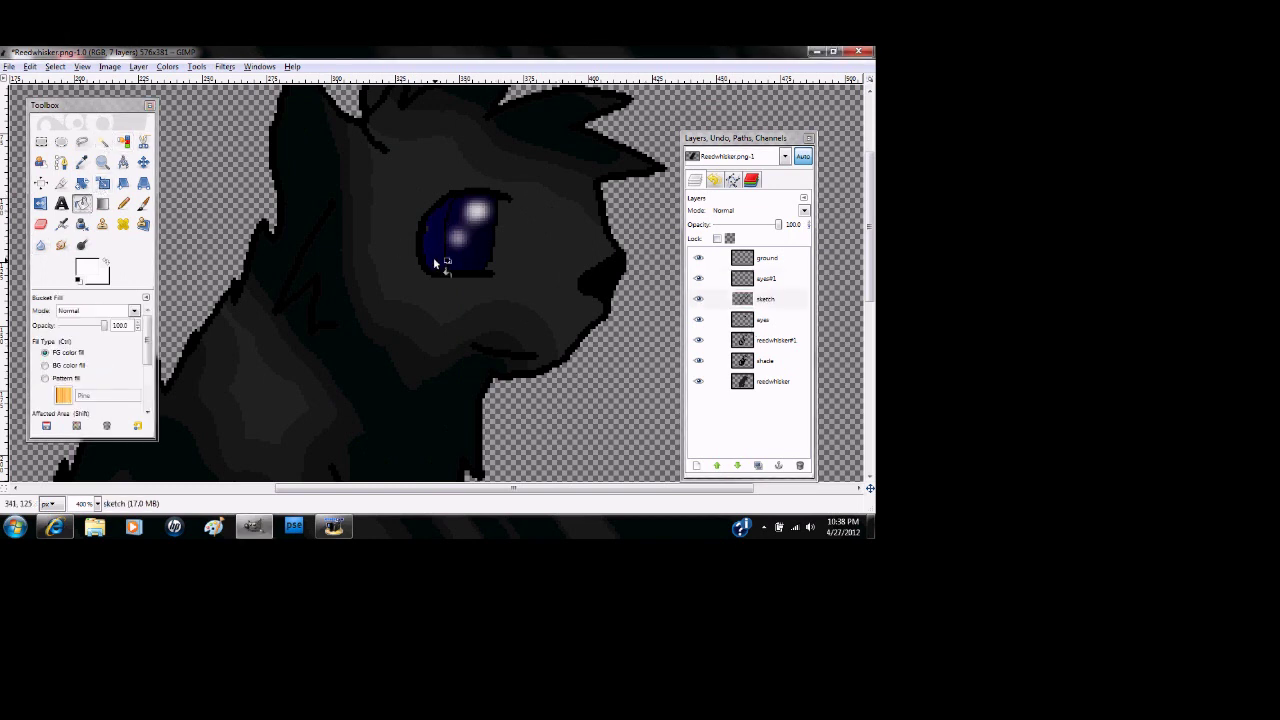
left_click(103, 162)
left_click(66, 347)
left_click(227, 363)
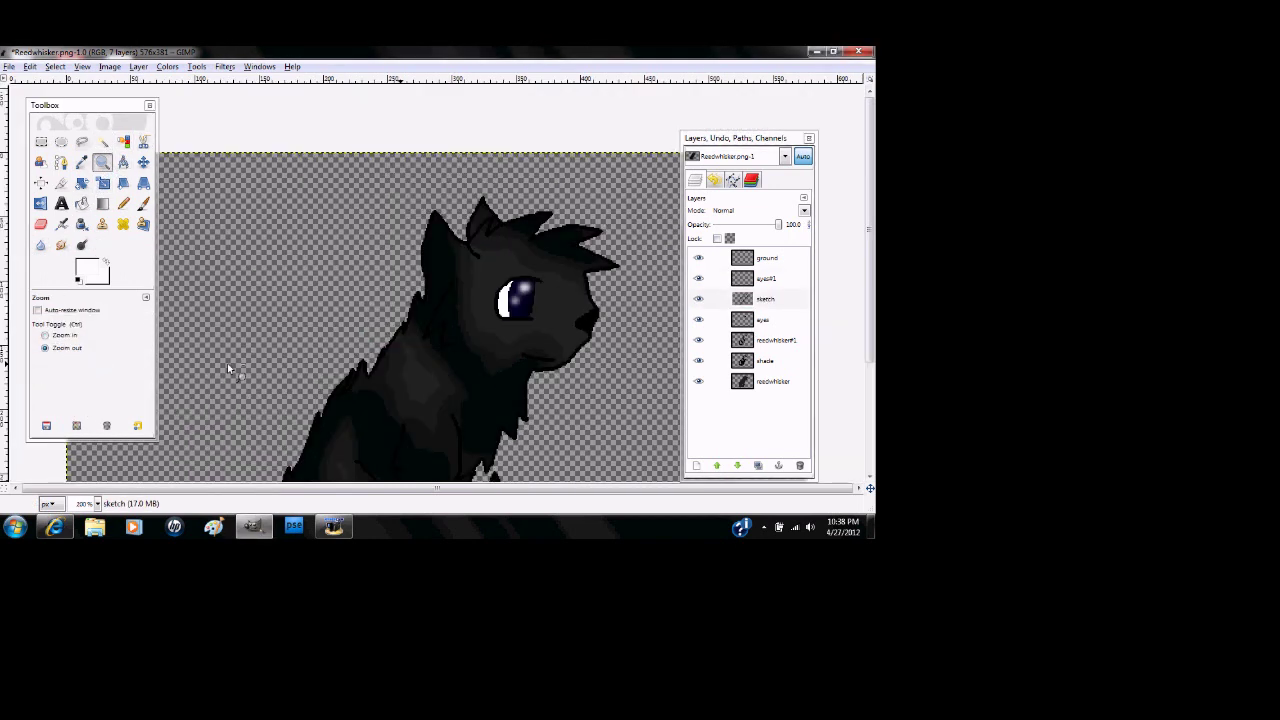
left_click(227, 363)
left_click(167, 213)
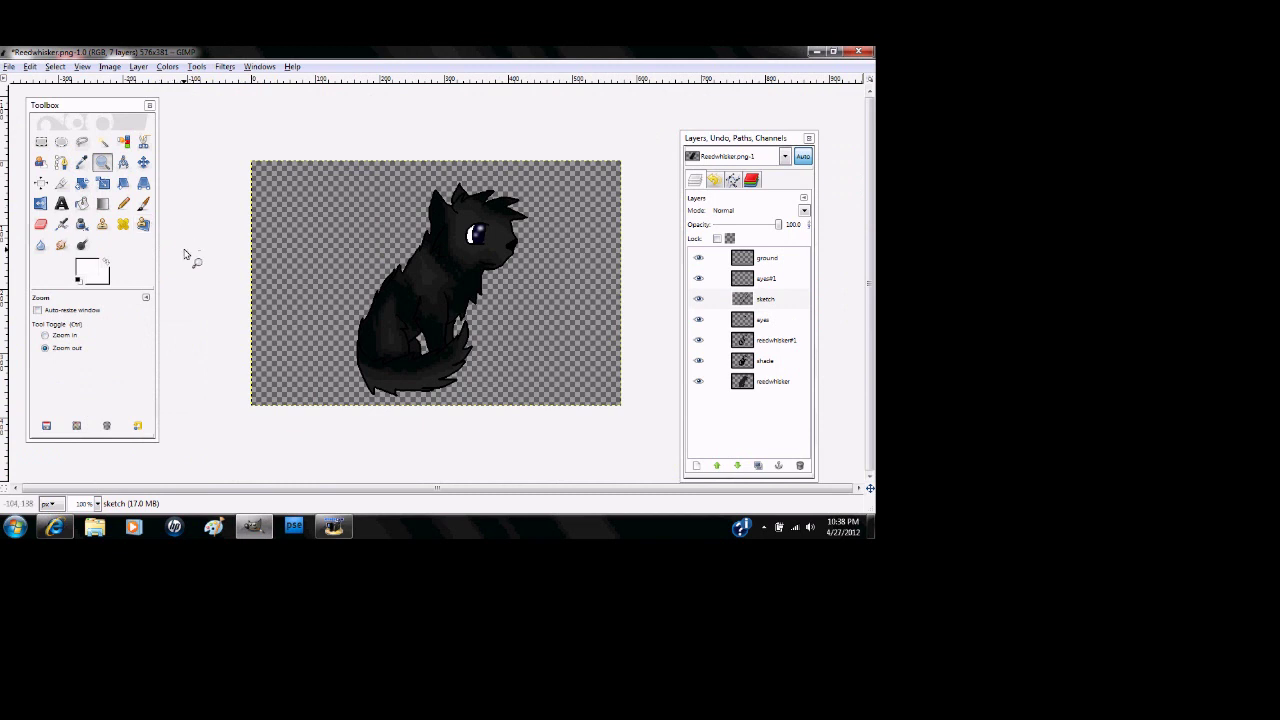
- Set the foreground colour to dark green and choose the Paintbrush at scale 10.00 for the ground
left_click(123, 203)
left_click(87, 267)
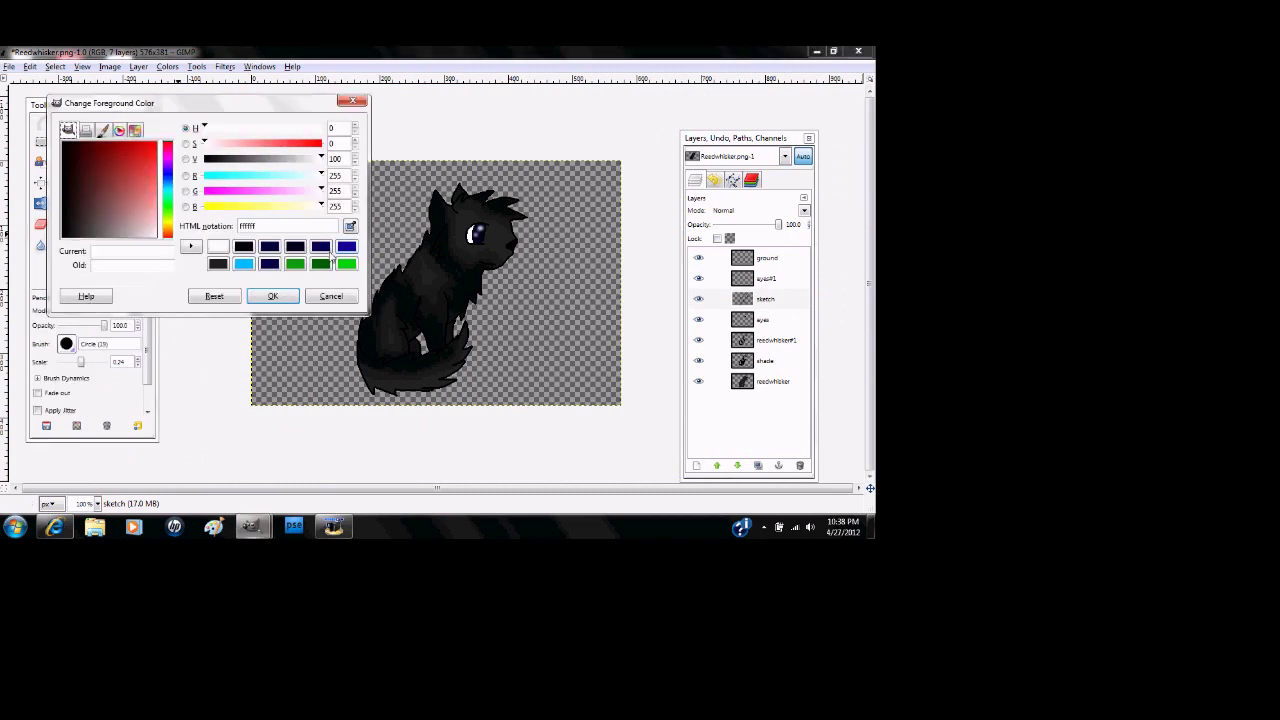
left_click(318, 266)
left_click(256, 295)
left_click(143, 204)
left_click_drag(98, 362, 114, 362)
- Move the ground layer to the bottom of the layer stack, beneath the reedwhisker layer
left_click_drag(743, 258, 749, 392)
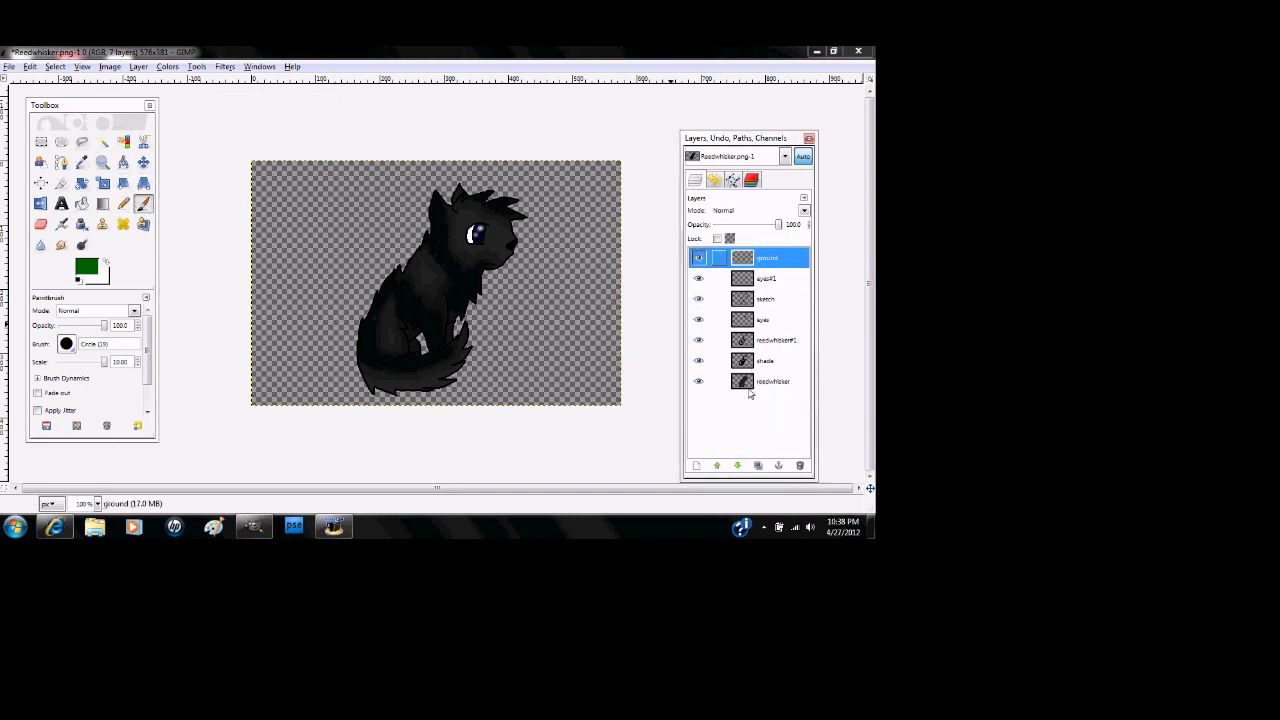
left_click(738, 466)
left_click(738, 466)
left_click(738, 466)
left_click(738, 466)
left_click(738, 466)
left_click(738, 466)
mouse_move(465, 376)
left_mouse_down()
mouse_move(267, 380)
mouse_move(600, 395)
left_mouse_up()
left_click(30, 66)
left_click(50, 79)
- Bucket-fill the ground layer with dark green and erase its upper part, leaving a sloping hill behind the cat
left_click(82, 203)
left_click(290, 240)
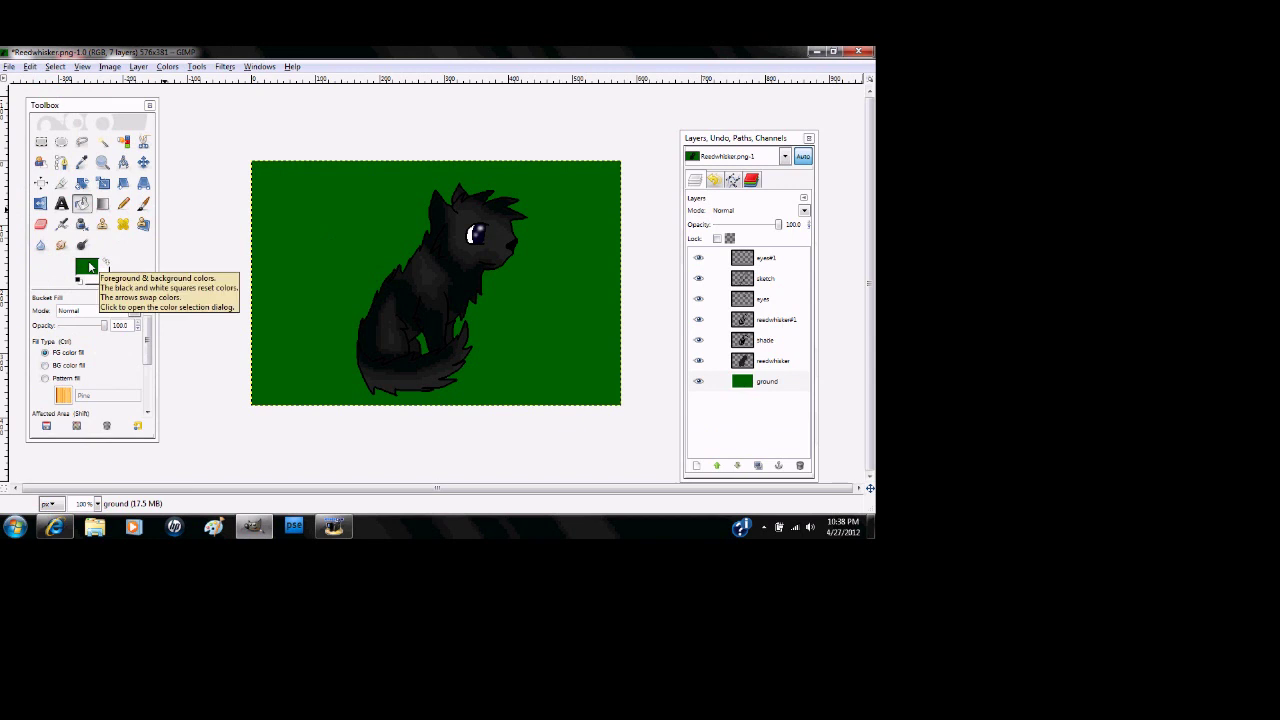
left_click(40, 224)
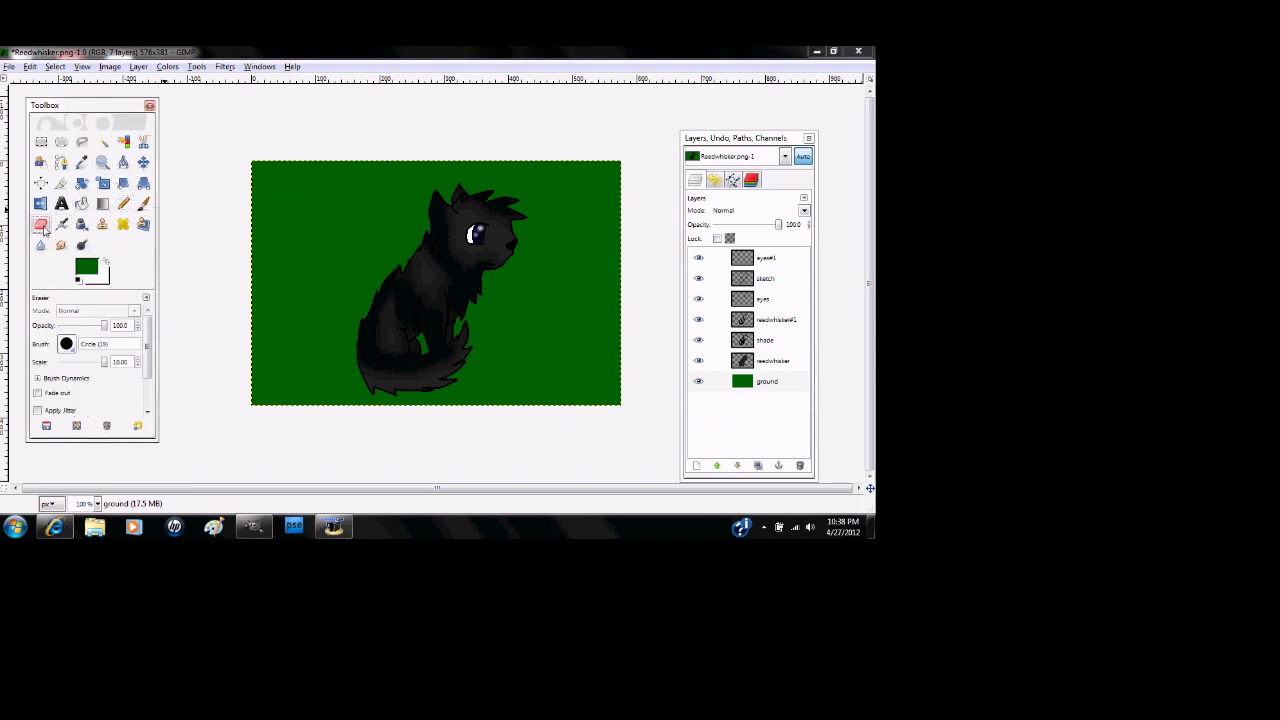
mouse_move(322, 215)
left_mouse_down()
mouse_move(474, 243)
mouse_move(251, 120)
left_mouse_up()
- Select the green hill, set the background colour to 002a00, and fill it with a linear foreground-to-background gradient
left_click(102, 141)
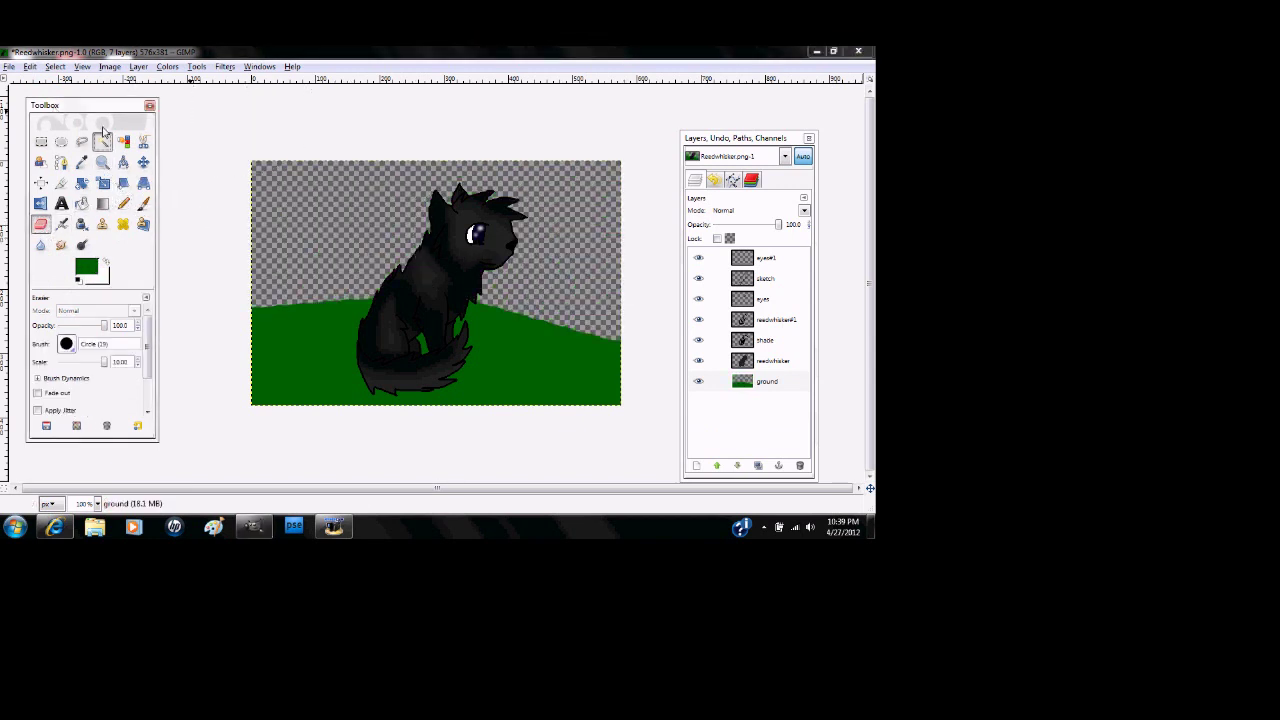
left_click(268, 325)
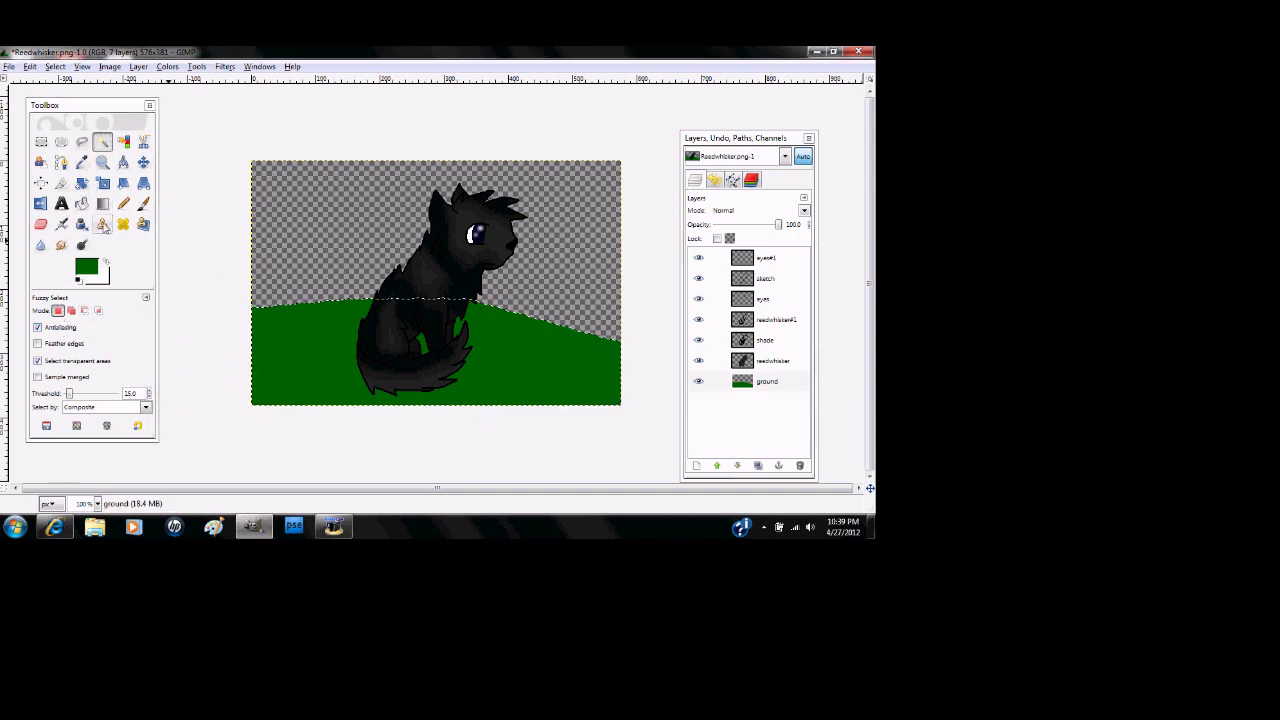
left_click(102, 280)
left_click(224, 248)
left_click(81, 143)
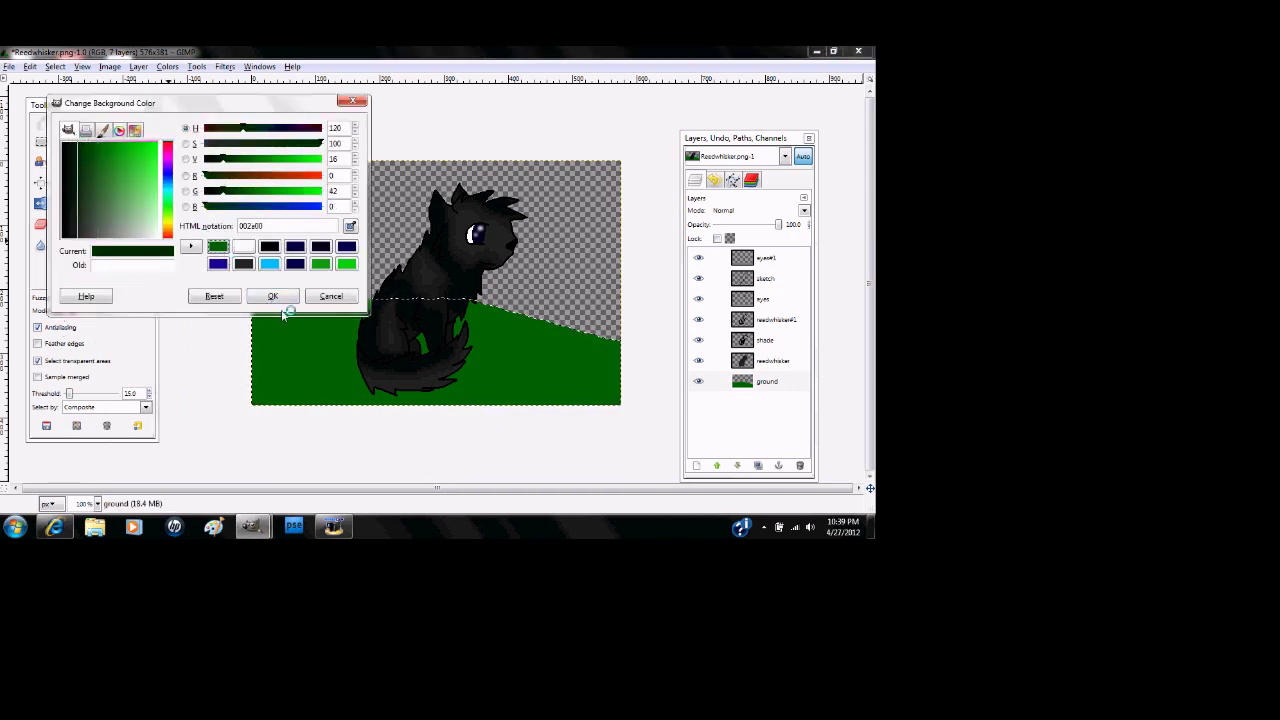
left_click(280, 299)
left_click(102, 204)
left_click_drag(322, 404, 490, 345)
- Reset the colours and set the foreground colour to a dark violet-blue for the sky
left_click(102, 141)
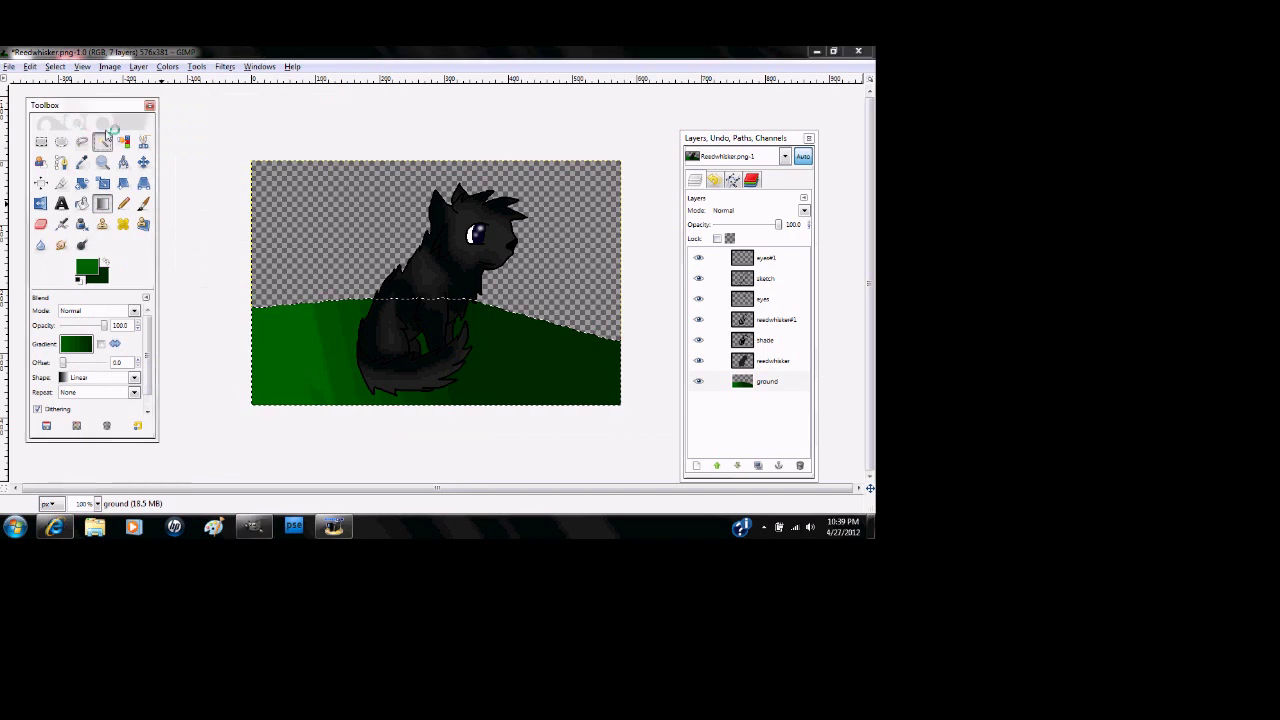
left_click(79, 281)
left_click(86, 267)
left_click(321, 264)
left_click(114, 148)
left_click_drag(114, 150, 96, 165)
left_click(263, 295)
- Set the background colour to a darker navy and fill the selected sky above the hill with a linear gradient
left_click(106, 274)
left_click(218, 247)
left_click(78, 161)
left_click(272, 296)
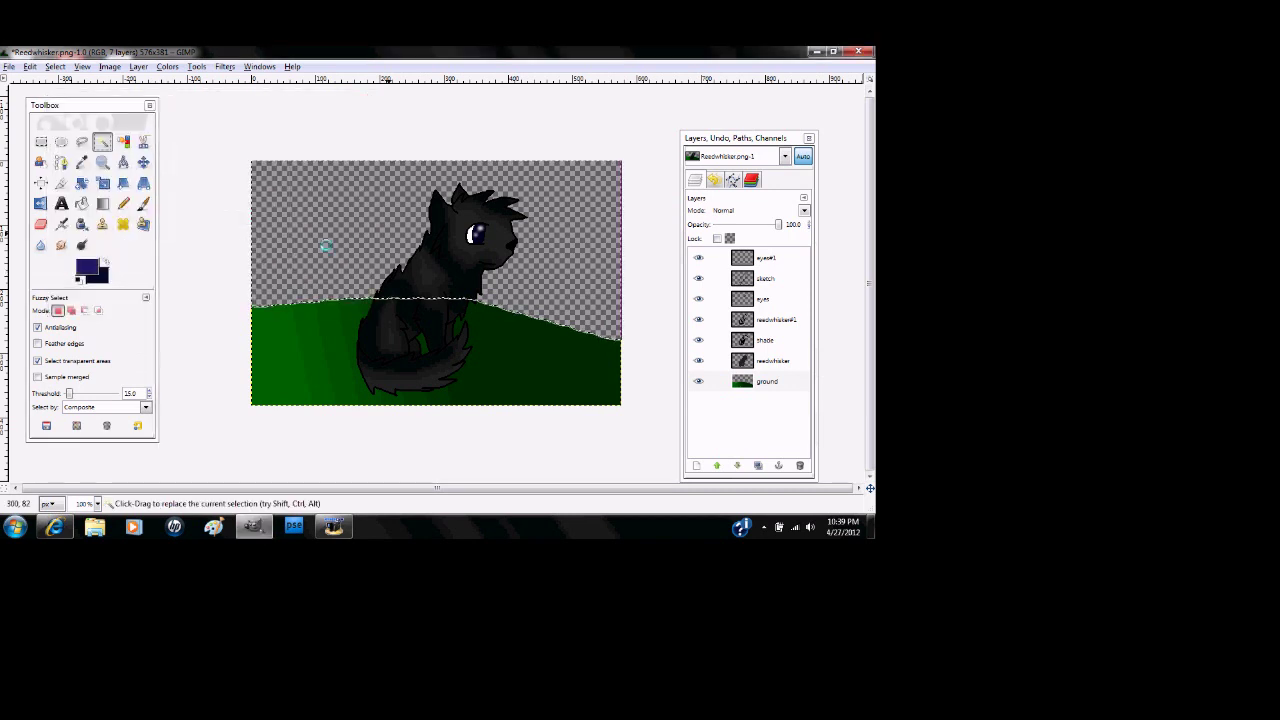
left_click(102, 203)
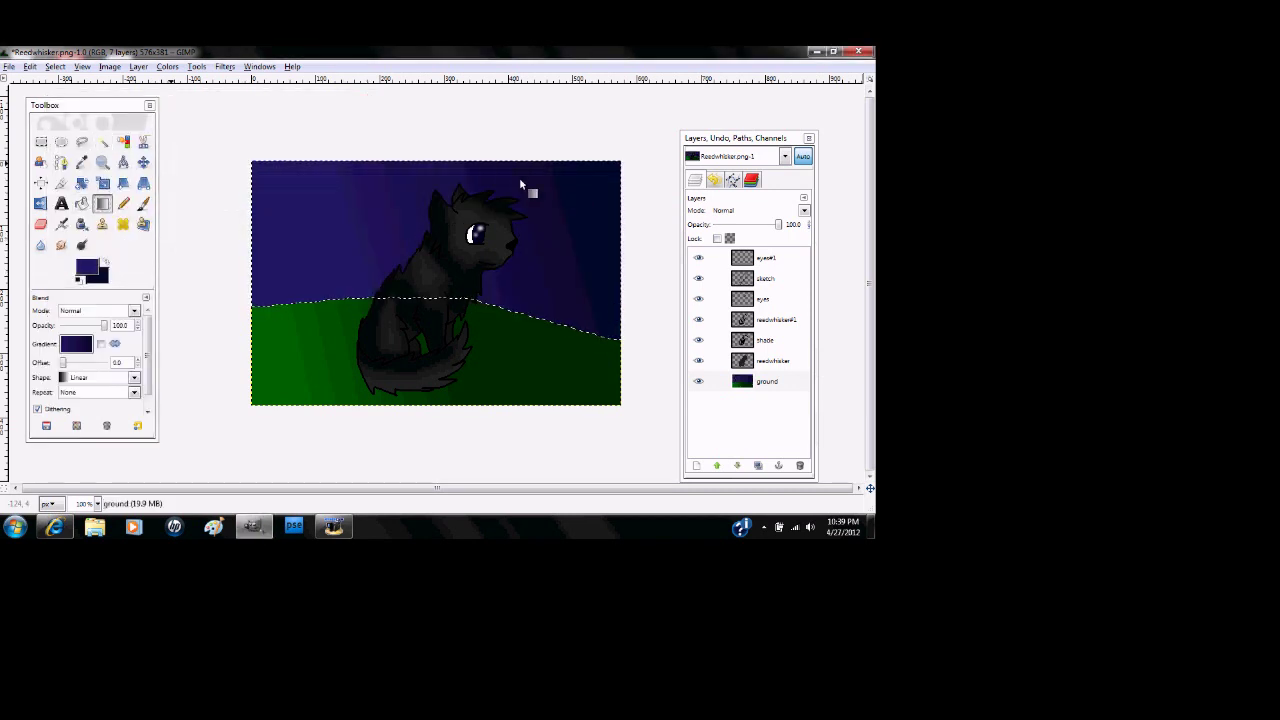
- Paint a large white moon behind the cat's head with the Circle Fuzzy (19) Paintbrush at scale 10.00
left_click(143, 203)
left_click(79, 281)
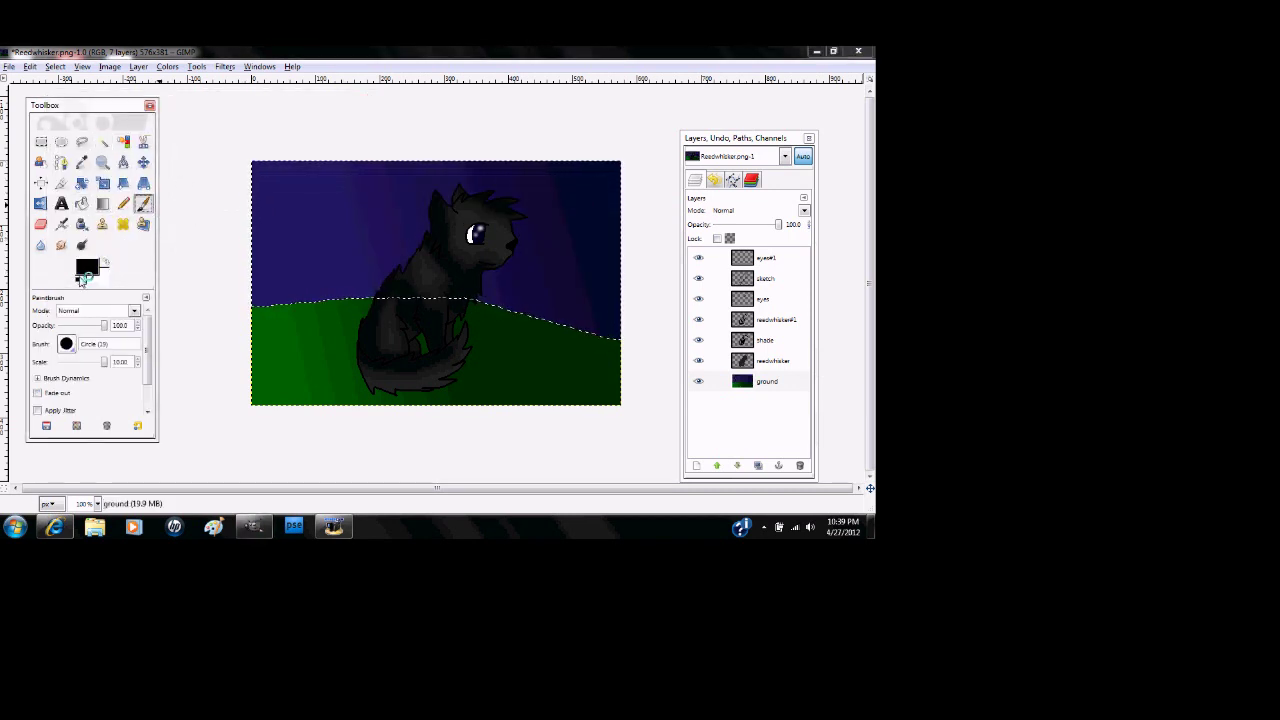
left_click(86, 268)
left_click(155, 236)
left_click(268, 296)
left_click(67, 344)
left_click(137, 223)
left_click(557, 203)
left_click(553, 205)
- Reduce the brush scale and dab nine small white stars across the night sky
left_click_drag(104, 362, 96, 365)
left_click(291, 175)
left_click(271, 251)
left_click(336, 259)
left_click(341, 231)
left_click(379, 182)
left_click(411, 186)
left_click(531, 284)
left_click(577, 300)
left_click(409, 226)
- Deselect the sky and save the image
left_click(102, 141)
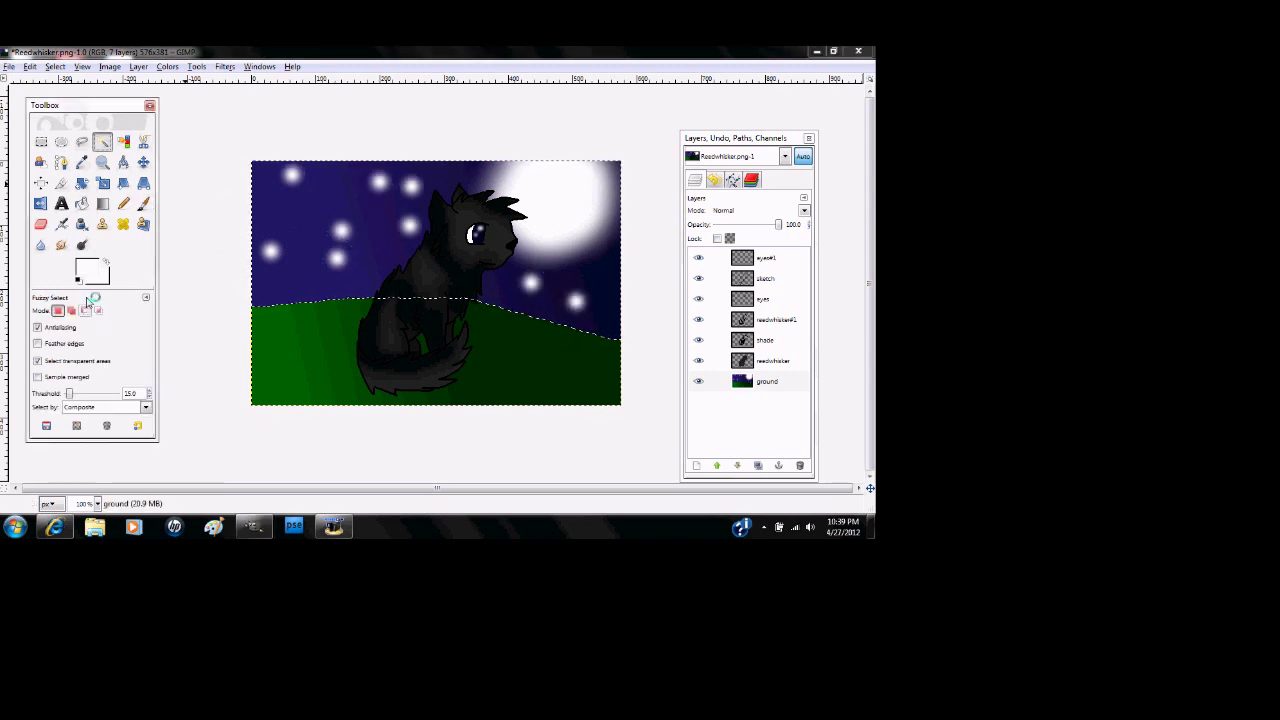
left_click(9, 66)
left_click(24, 169)
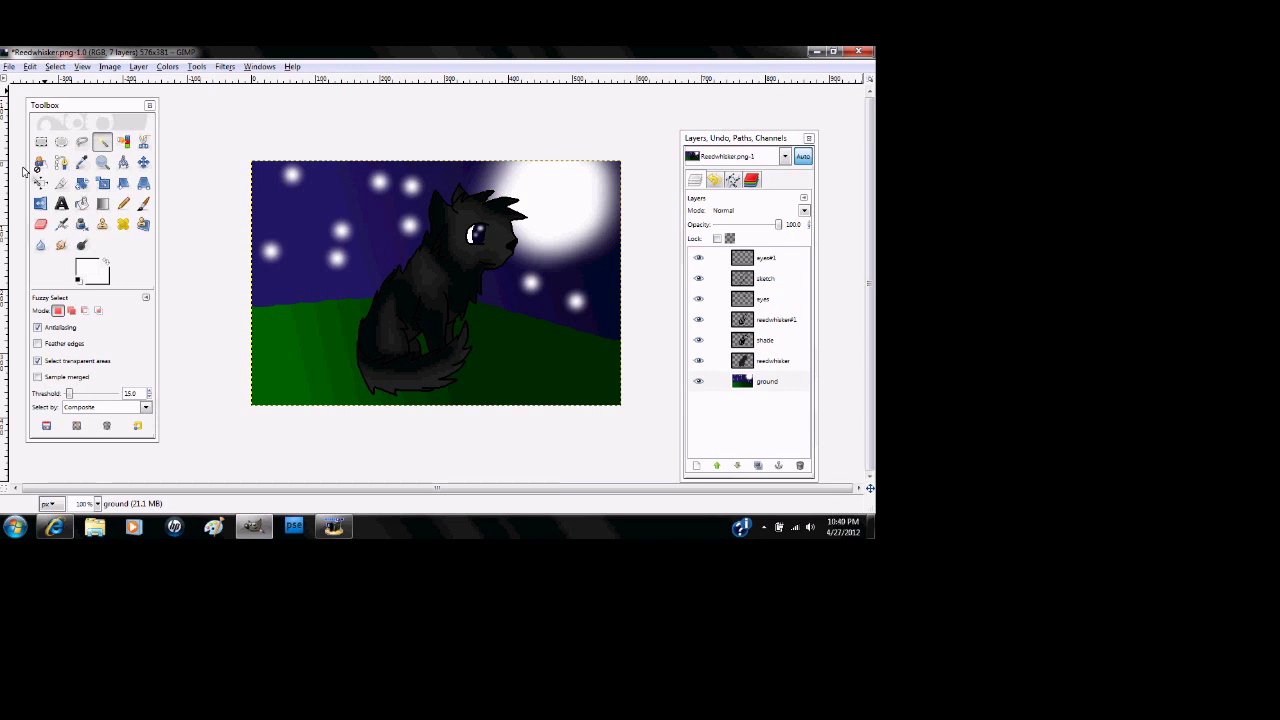
- Smudge the hill's upper edge into grass tufts with the Circle (11) brush, undoing the first stroke
left_click(61, 245)
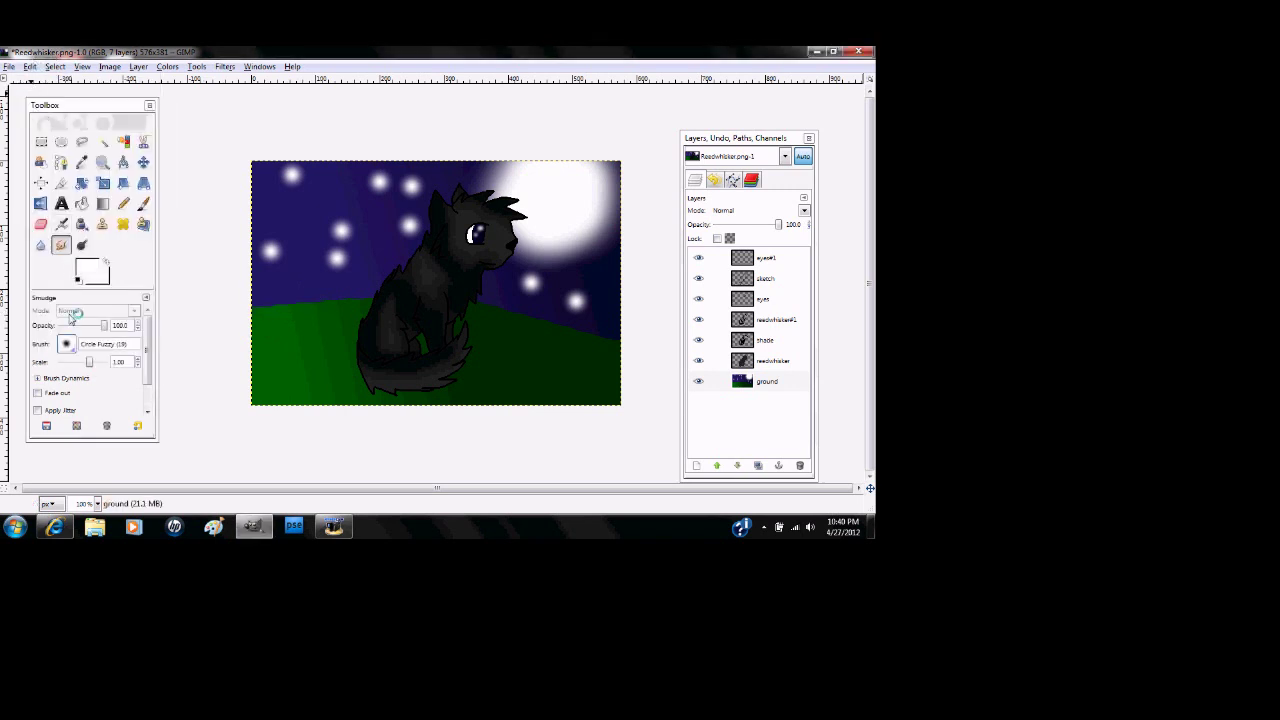
left_click(66, 343)
left_click(97, 186)
left_click_drag(257, 305, 268, 308)
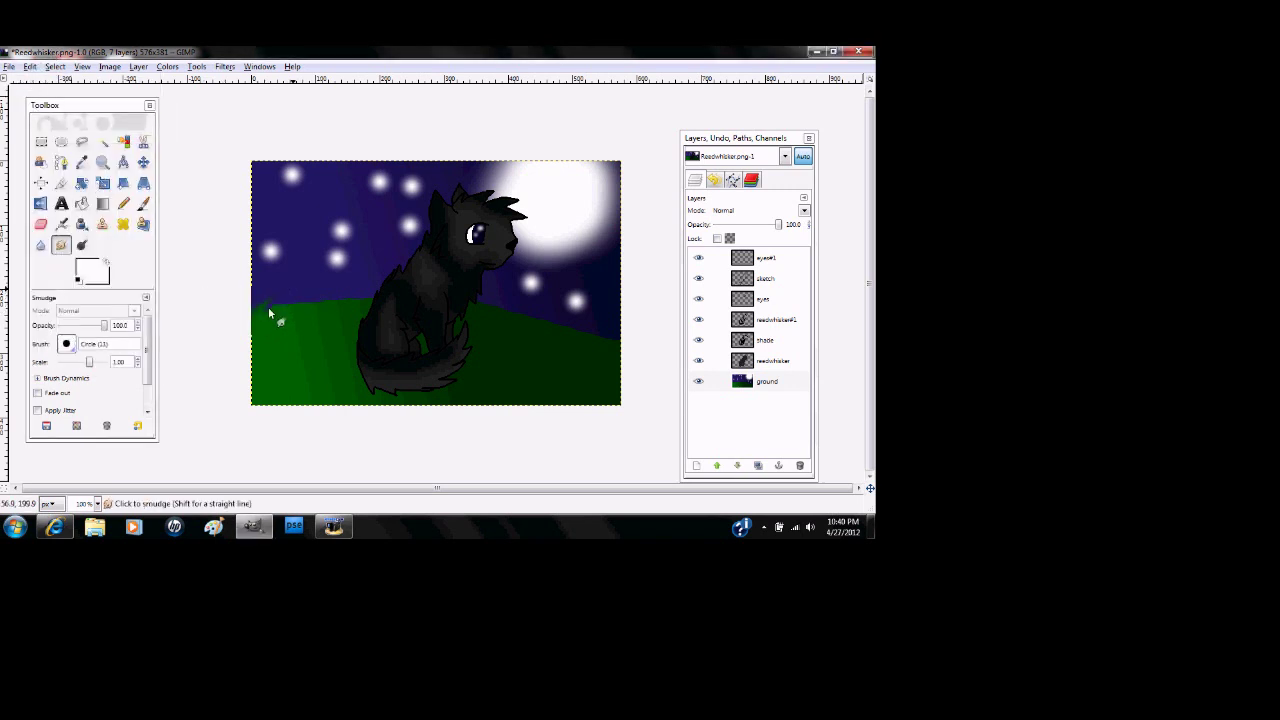
left_click(30, 66)
left_click(62, 83)
left_click_drag(348, 304, 323, 303)
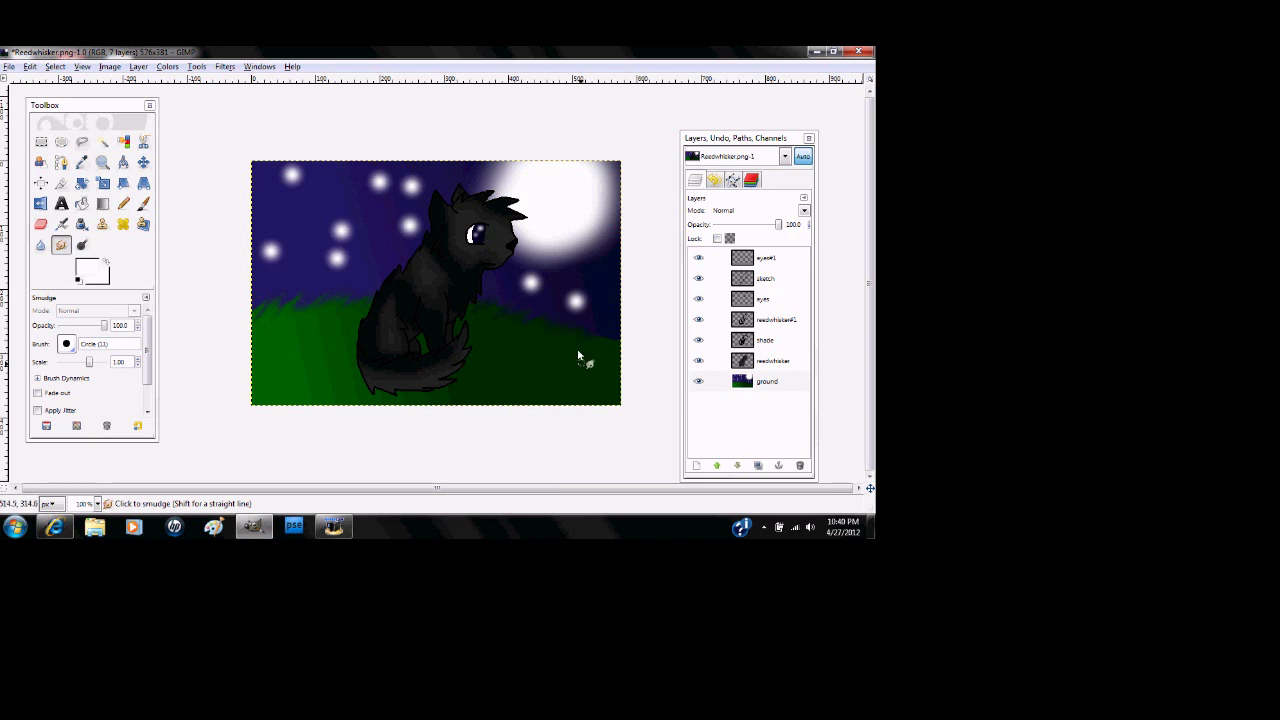
- Save the image with the smudged grass
left_click(10, 67)
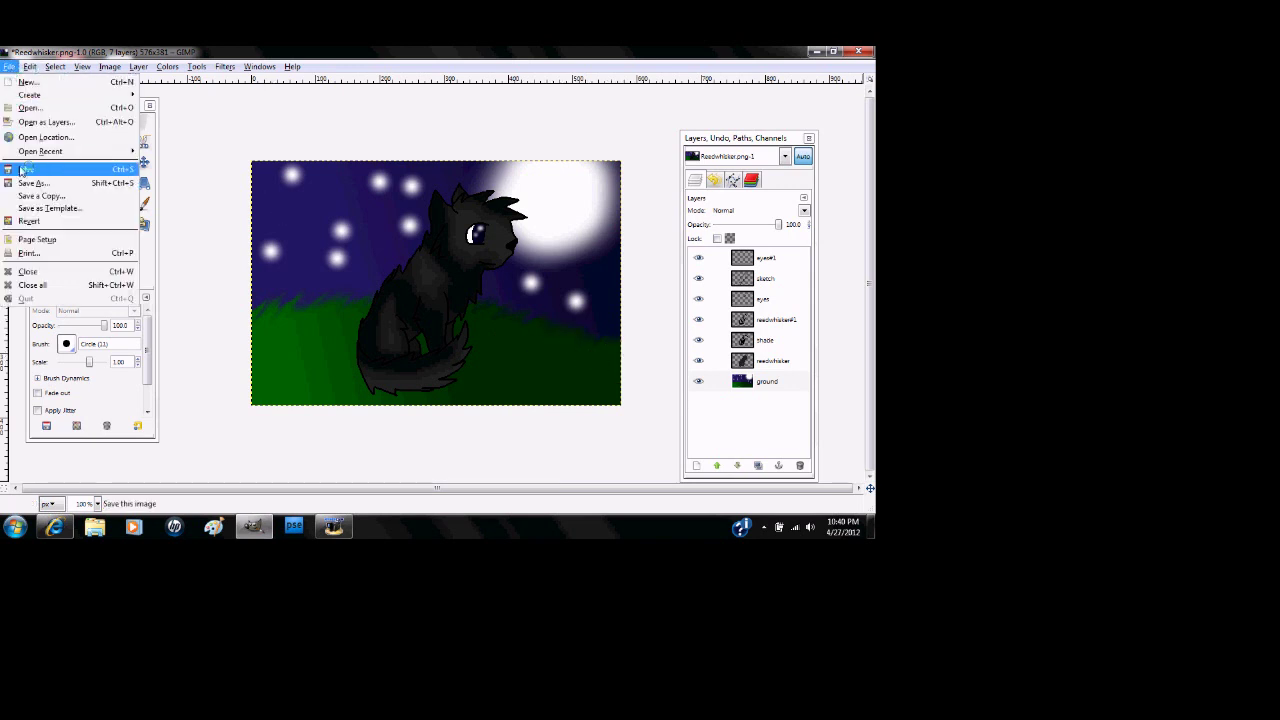